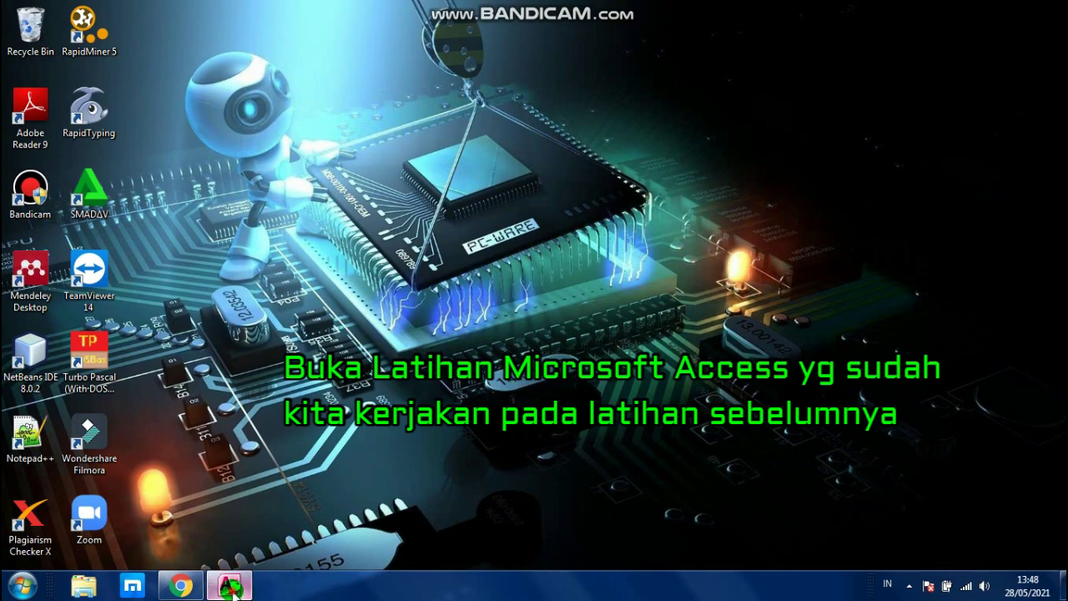
Step: Restore the Access window showing the BELAJAR MICROSOFT ACCESS database and its DATA MAHASISWA table
{"action": "left_click", "coordinate": [229, 587]}
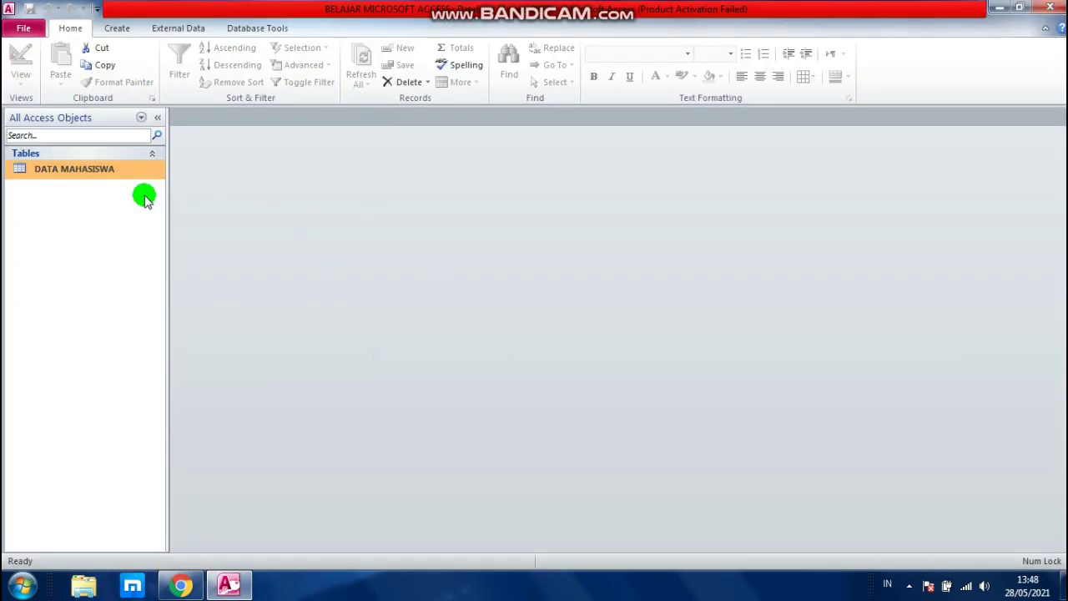
Step: Open DATA MAHASISWA in Datasheet View to show its three student records, NIM through NO HANDPHONE
{"action": "left_click", "coordinate": [109, 178]}
{"action": "right_click", "coordinate": [108, 178]}
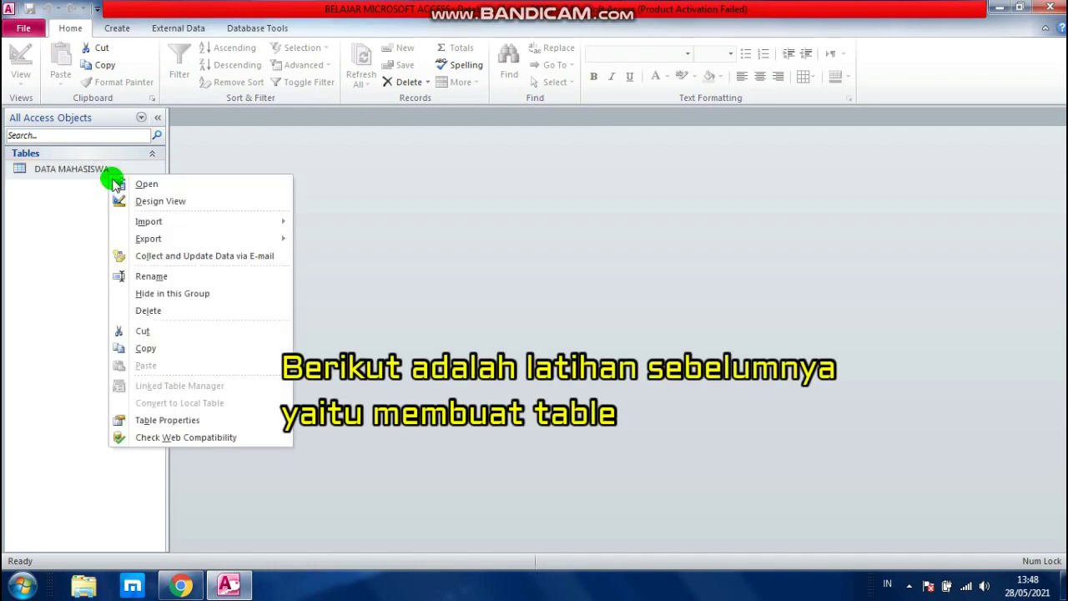
{"action": "left_click", "coordinate": [119, 185]}
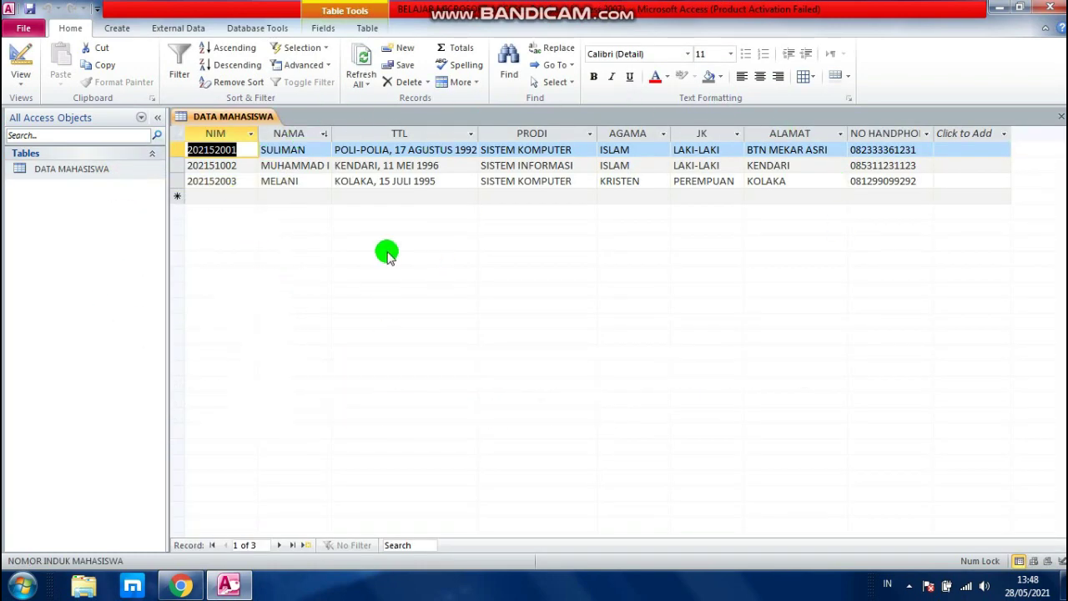
{"action": "left_click", "coordinate": [81, 171]}
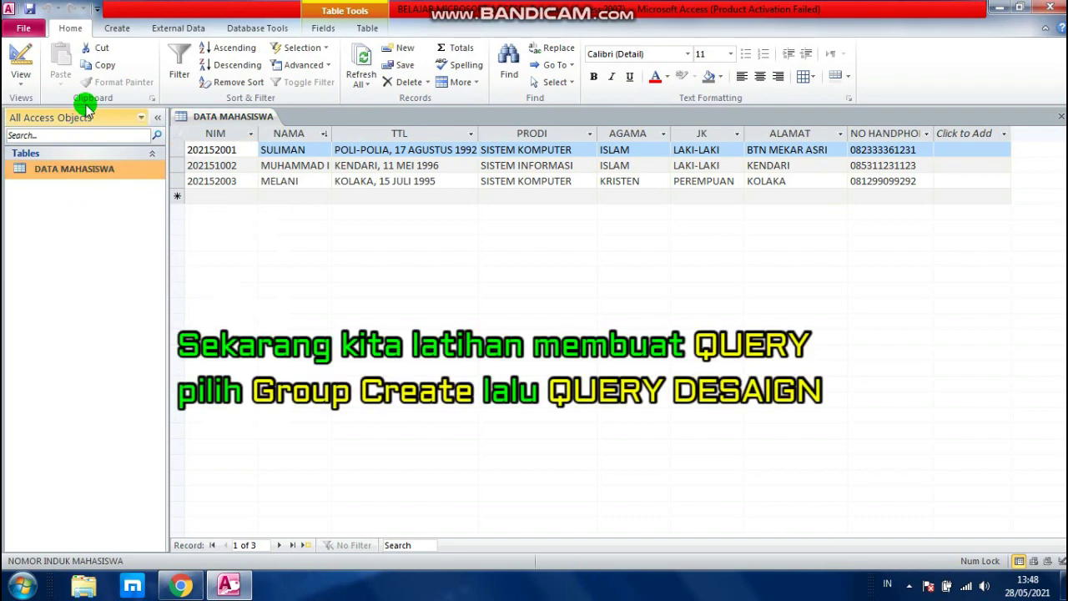
Step: Create a new Query Design and add the DATA MAHASISWA table from Show Table
{"action": "left_click", "coordinate": [116, 31]}
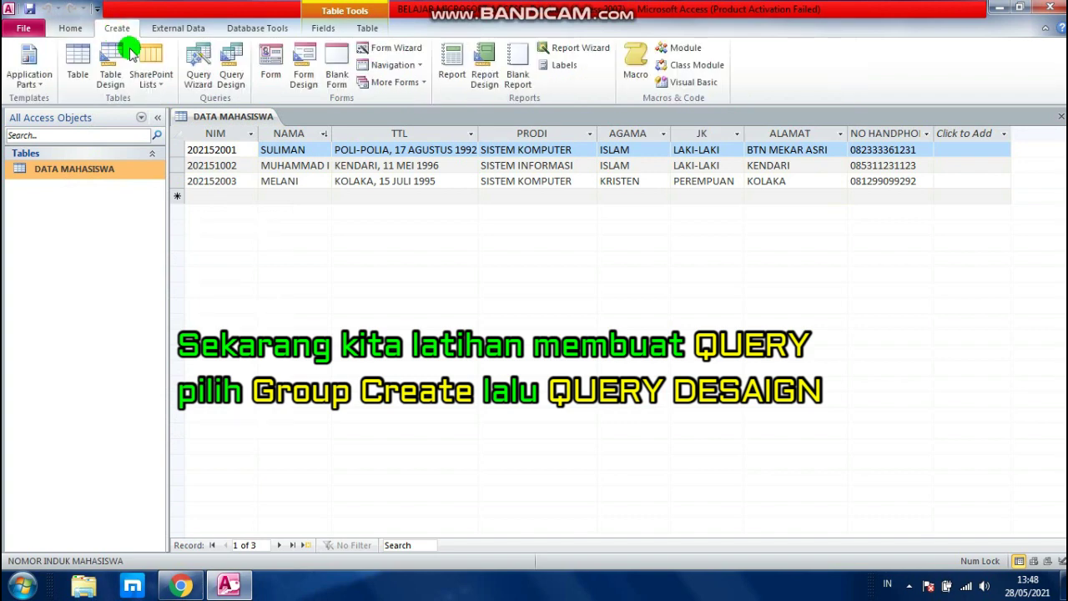
{"action": "left_click", "coordinate": [233, 70]}
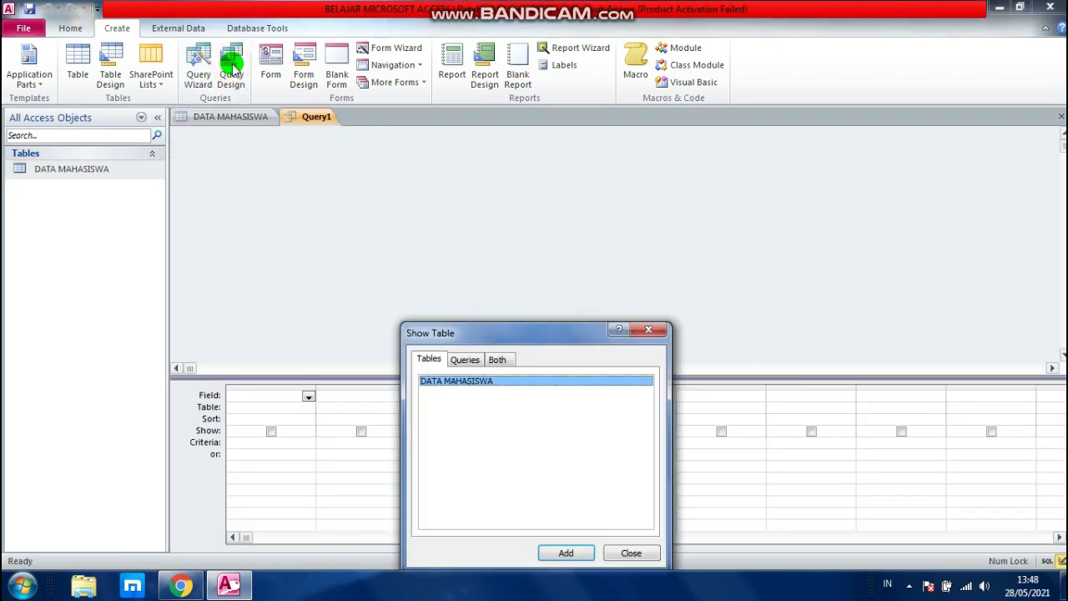
{"action": "left_click_drag", "start_coordinate": [555, 331], "coordinate": [529, 229]}
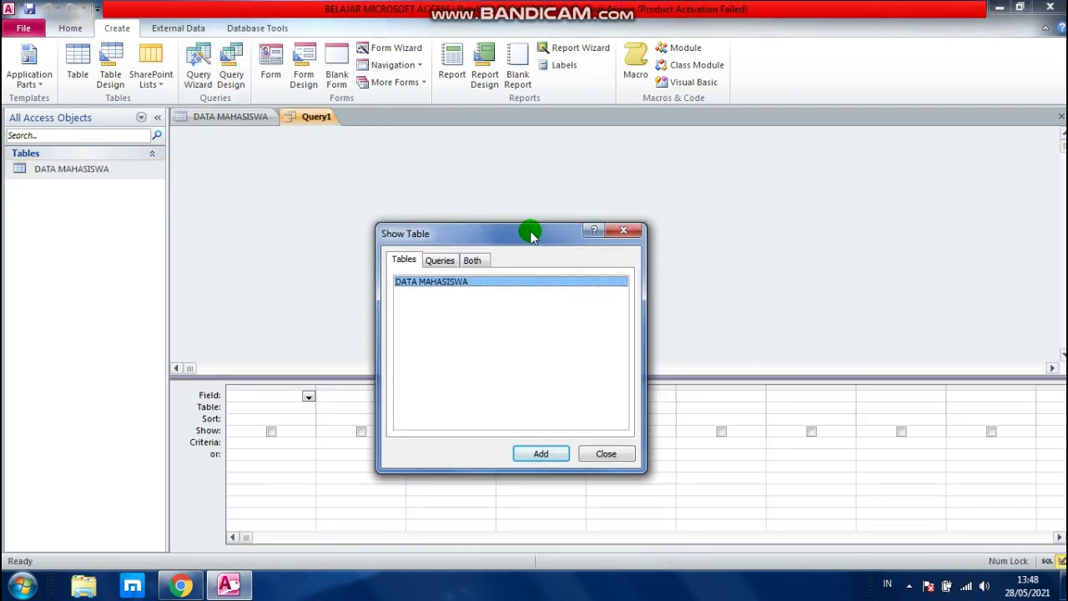
{"action": "left_click", "coordinate": [529, 455]}
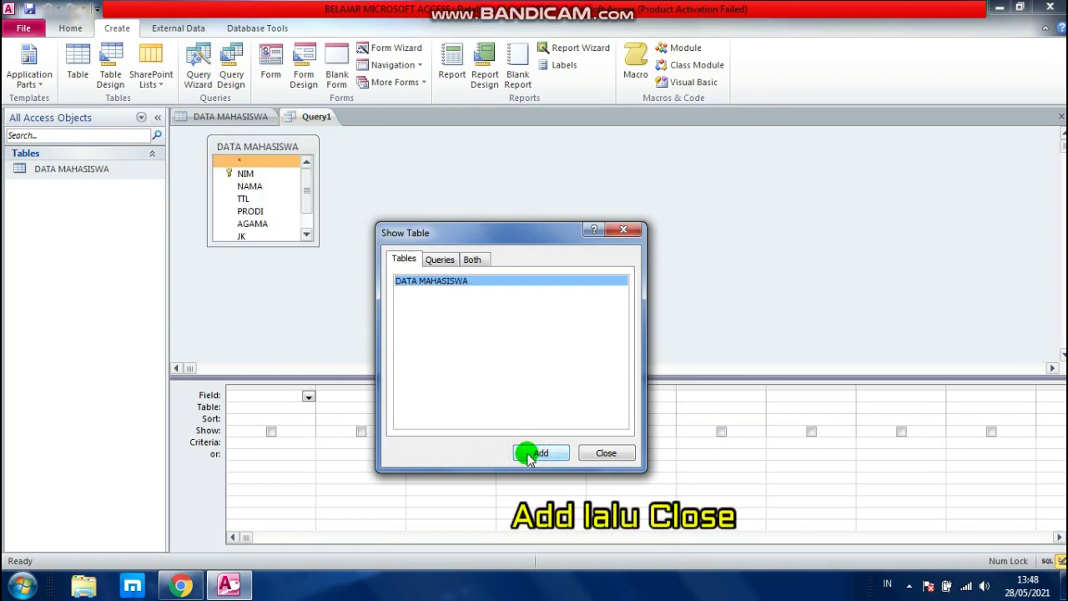
{"action": "left_click", "coordinate": [599, 453]}
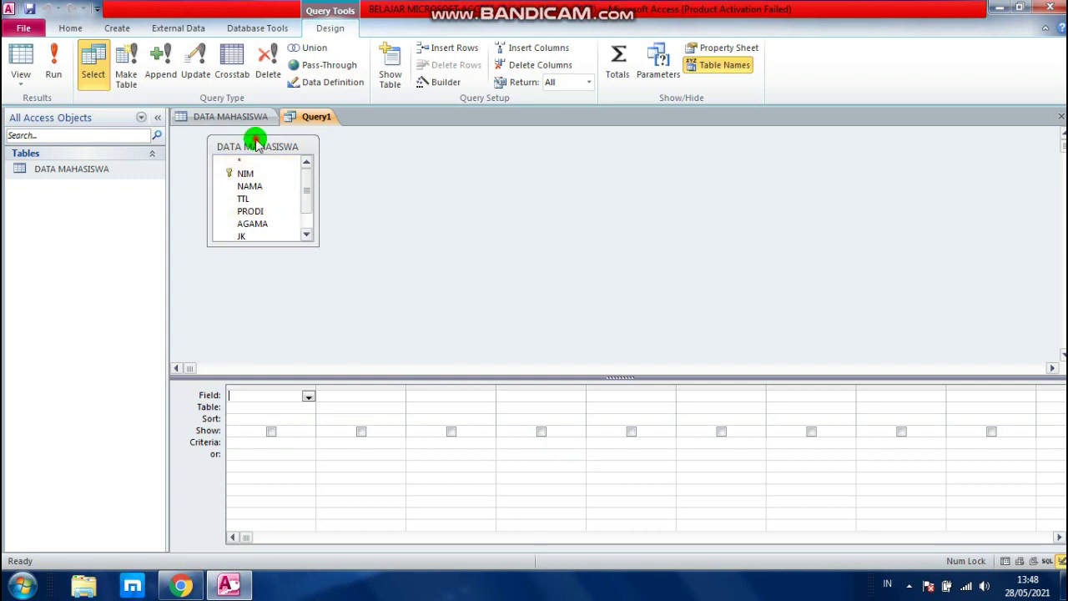
Step: Move the DATA MAHASISWA field list down and stretch it to show every field through NO HANDPHONE
{"action": "left_click_drag", "start_coordinate": [256, 138], "coordinate": [255, 157]}
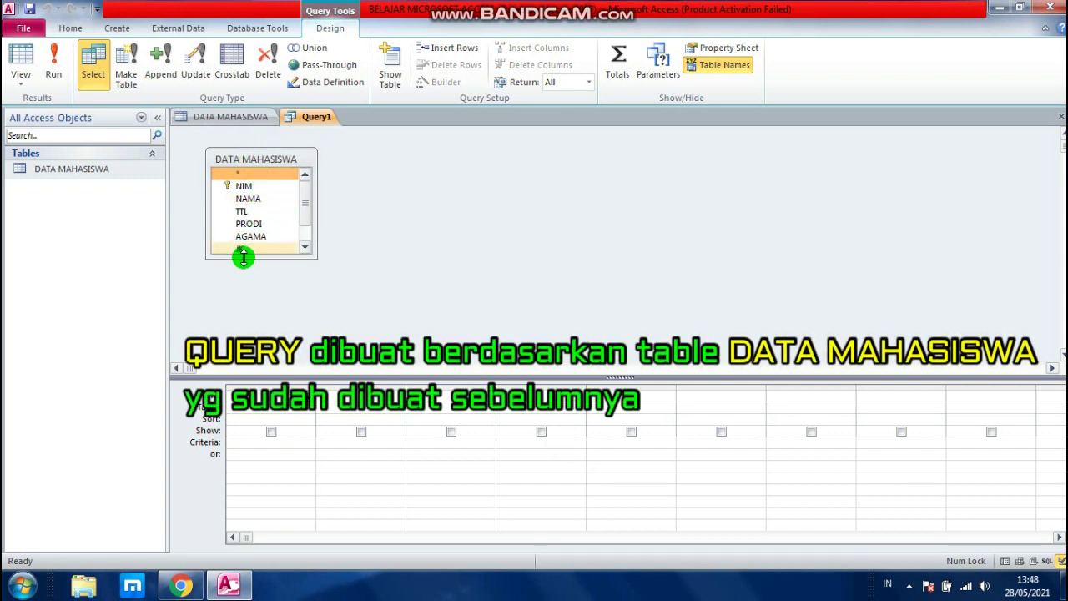
{"action": "left_click_drag", "start_coordinate": [248, 259], "coordinate": [252, 294]}
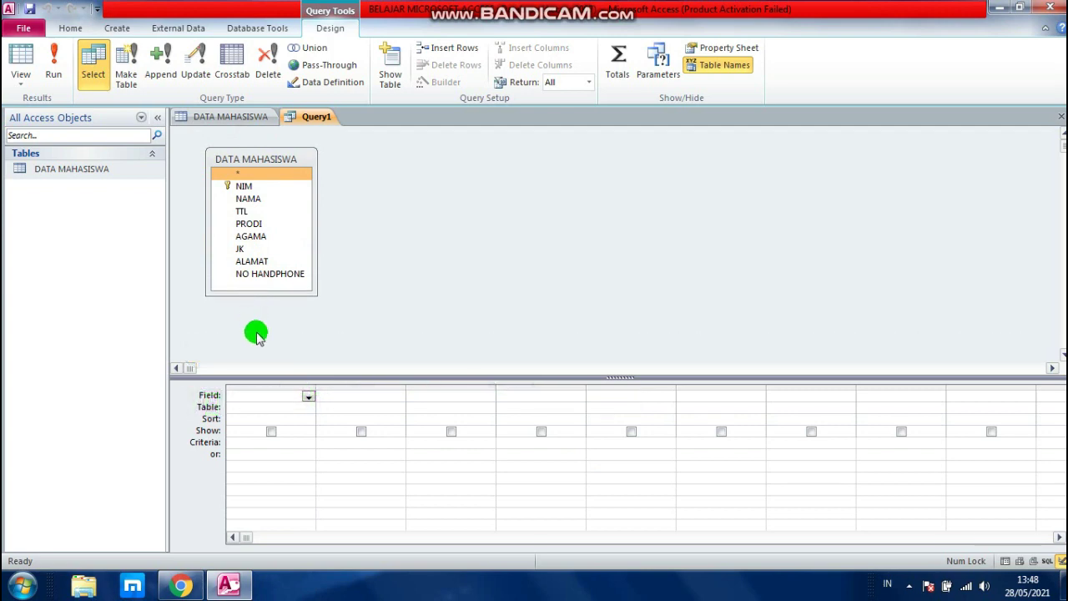
Step: Fill the first four grid columns with NIM, NAMA, TTL and PRODI
{"action": "left_click", "coordinate": [310, 397]}
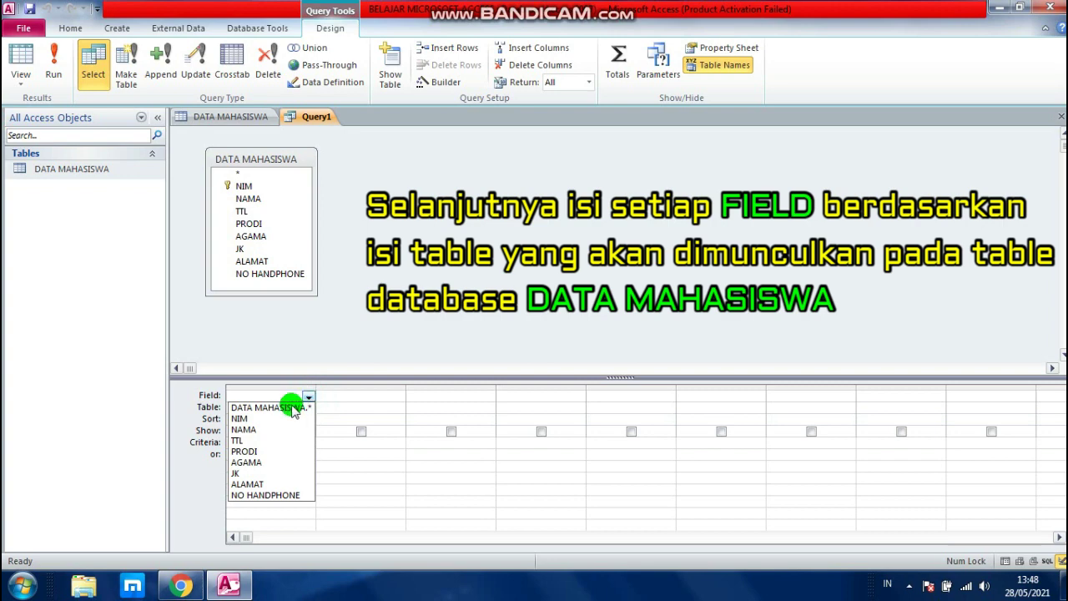
{"action": "left_click", "coordinate": [265, 419]}
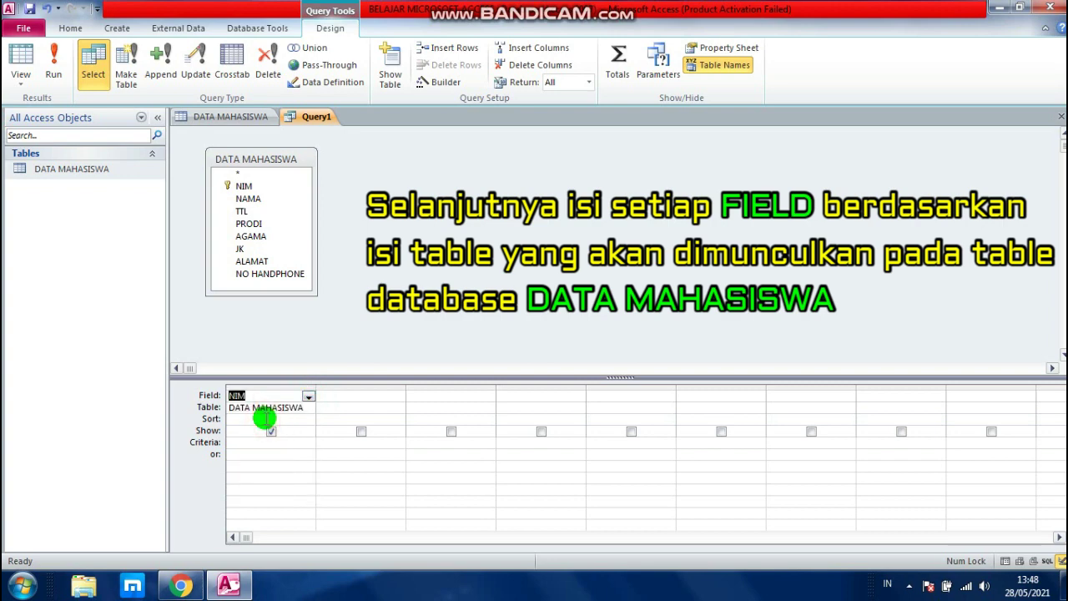
{"action": "left_click", "coordinate": [341, 398]}
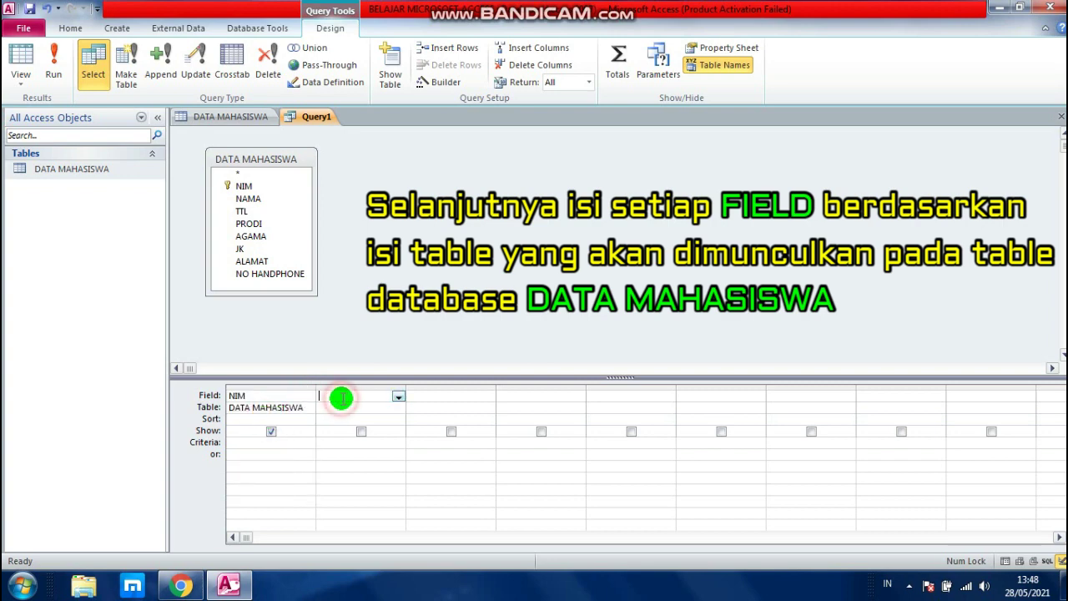
{"action": "left_click", "coordinate": [397, 397]}
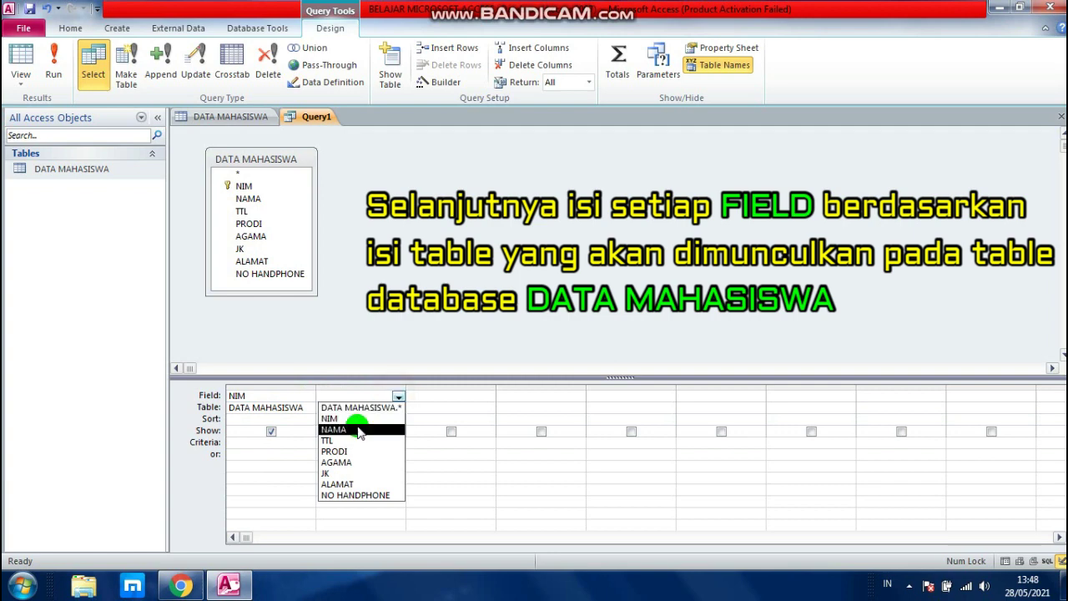
{"action": "left_click", "coordinate": [359, 430]}
{"action": "left_click", "coordinate": [431, 398]}
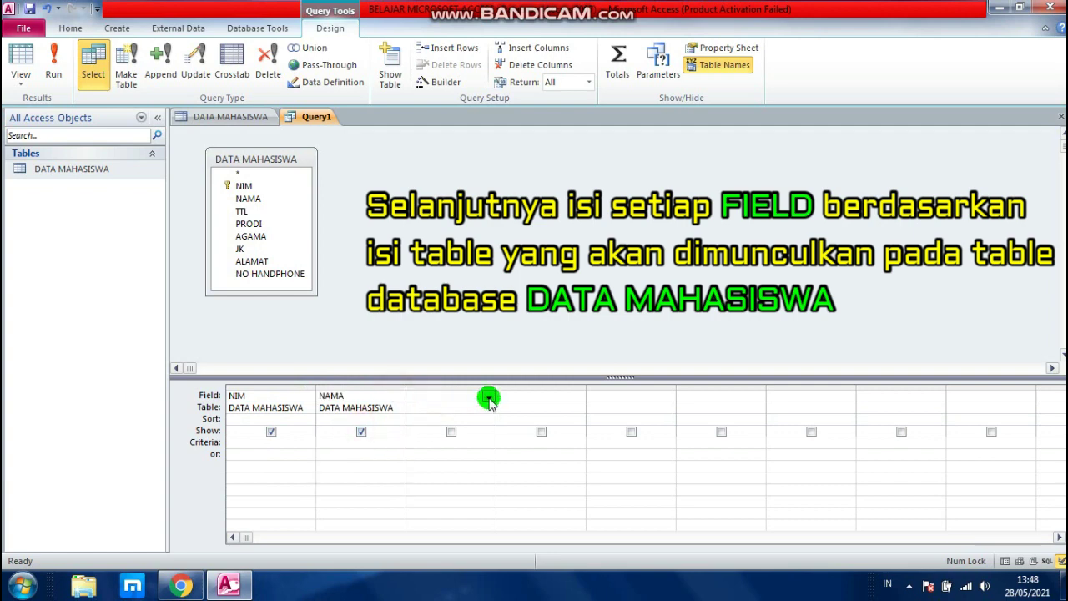
{"action": "left_click", "coordinate": [489, 398]}
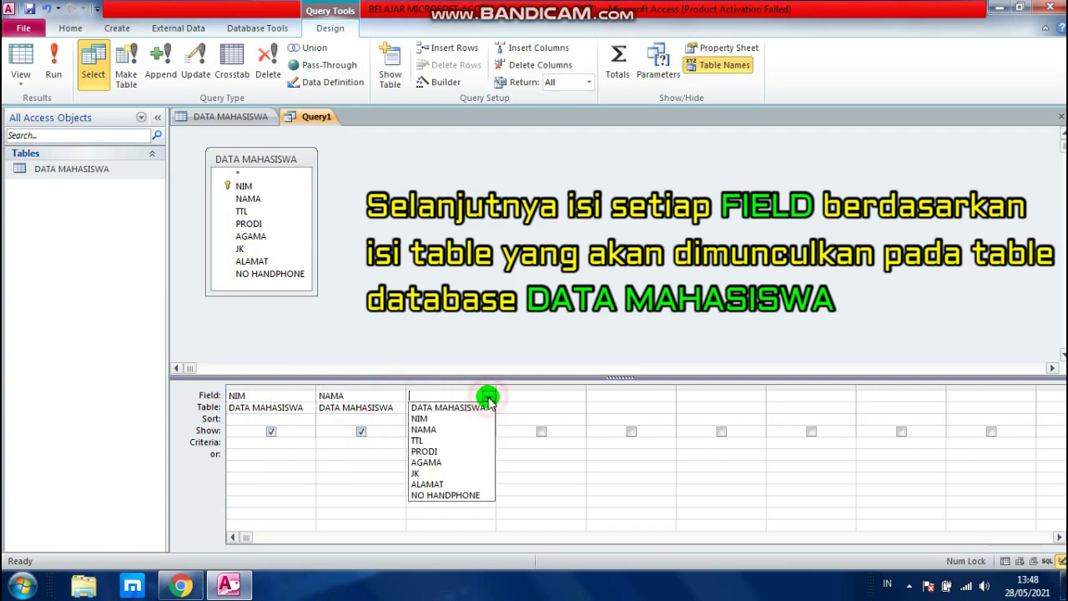
{"action": "left_click", "coordinate": [438, 440]}
{"action": "left_click", "coordinate": [529, 392]}
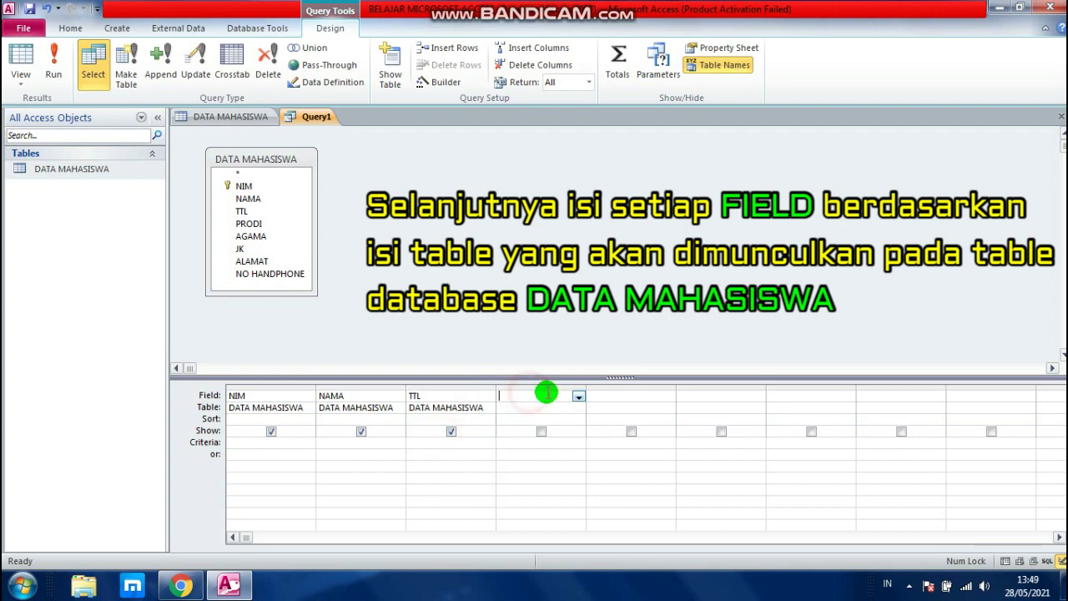
{"action": "left_click", "coordinate": [578, 397]}
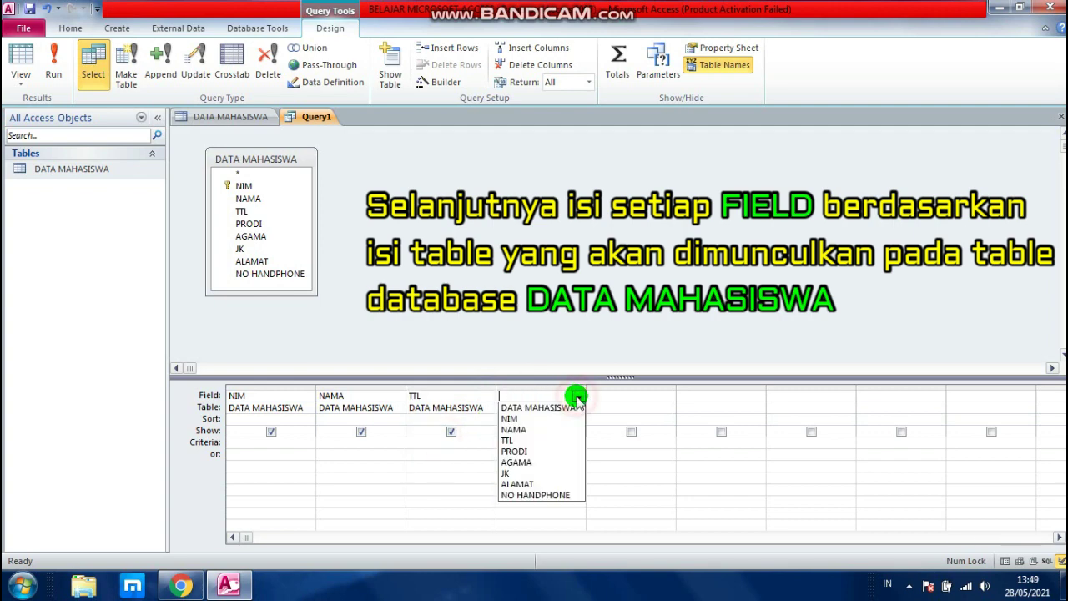
{"action": "left_click", "coordinate": [524, 451]}
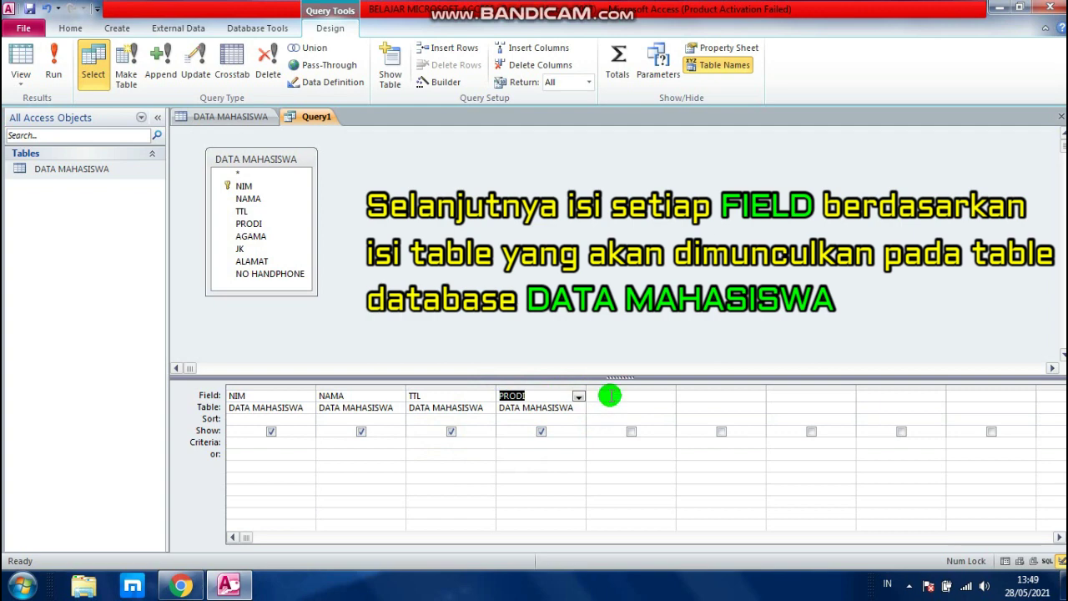
Step: Add AGAMA, JK, ALAMAT and NO HANDPHONE as grid columns five through eight
{"action": "left_click", "coordinate": [610, 396]}
{"action": "left_click", "coordinate": [670, 396]}
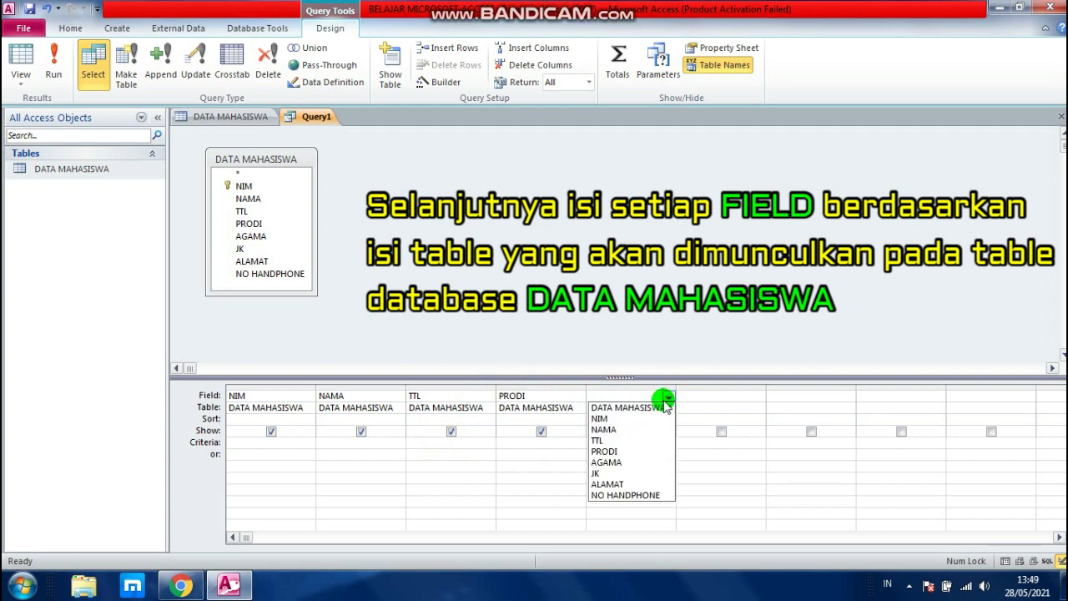
{"action": "left_click", "coordinate": [606, 462]}
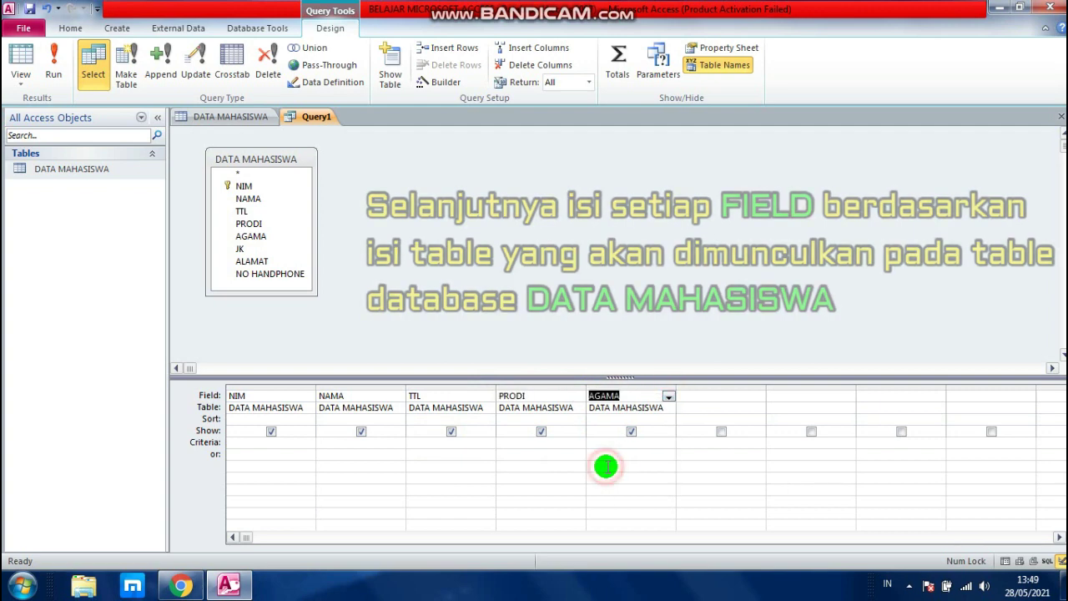
{"action": "key", "text": "Tab"}
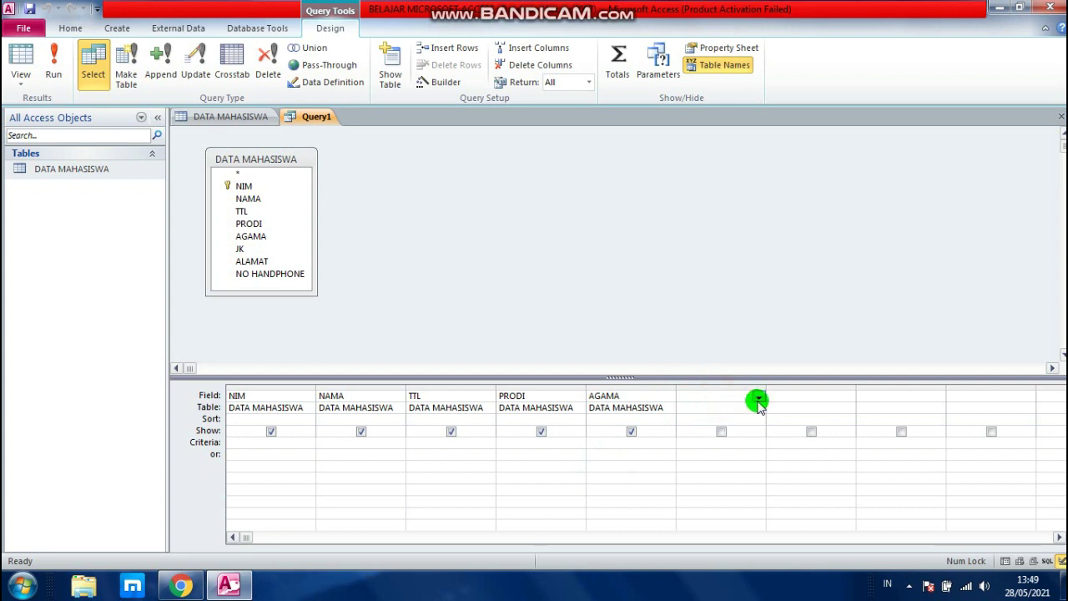
{"action": "left_click", "coordinate": [758, 399]}
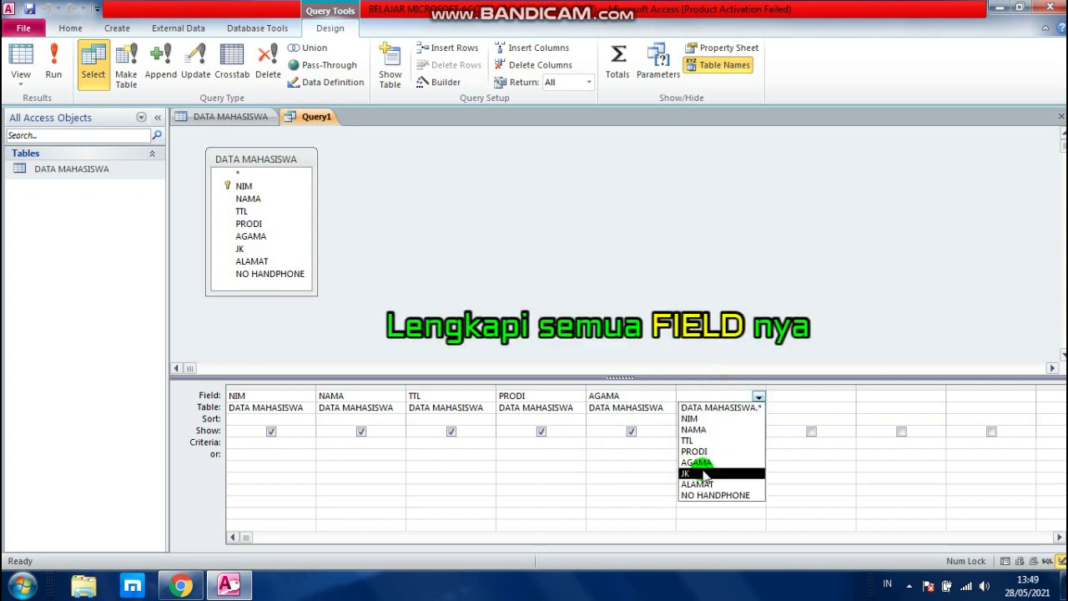
{"action": "left_click", "coordinate": [703, 473]}
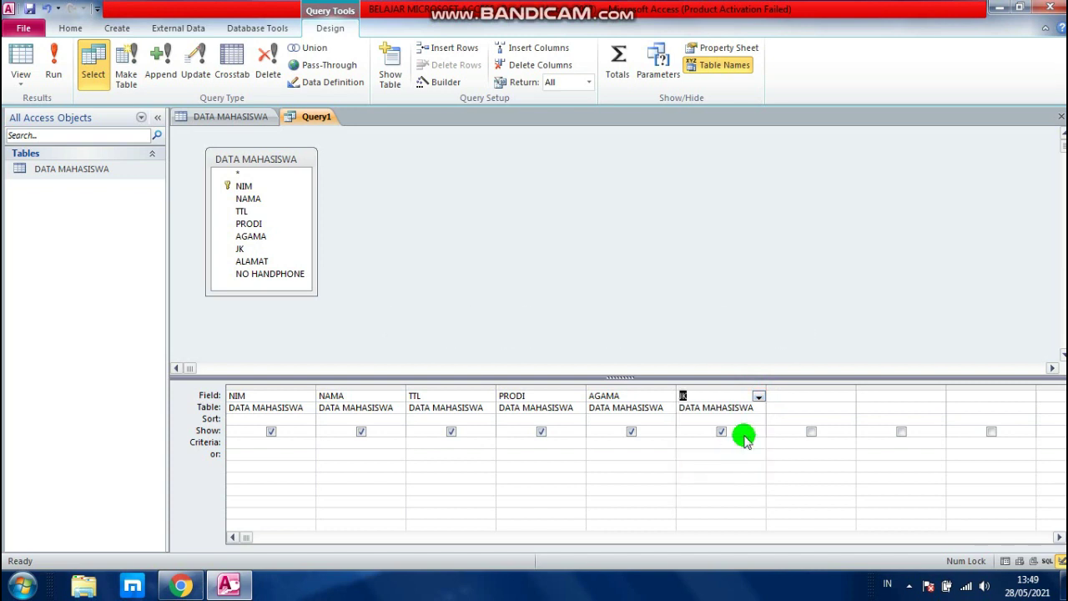
{"action": "left_click", "coordinate": [789, 396]}
{"action": "left_click", "coordinate": [849, 399]}
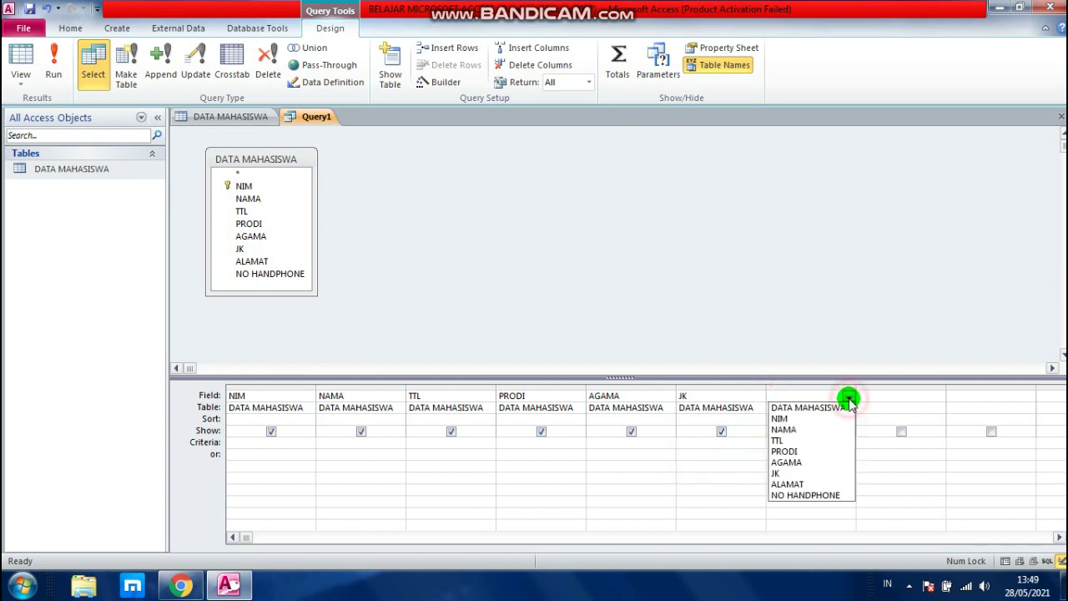
{"action": "left_click", "coordinate": [787, 484]}
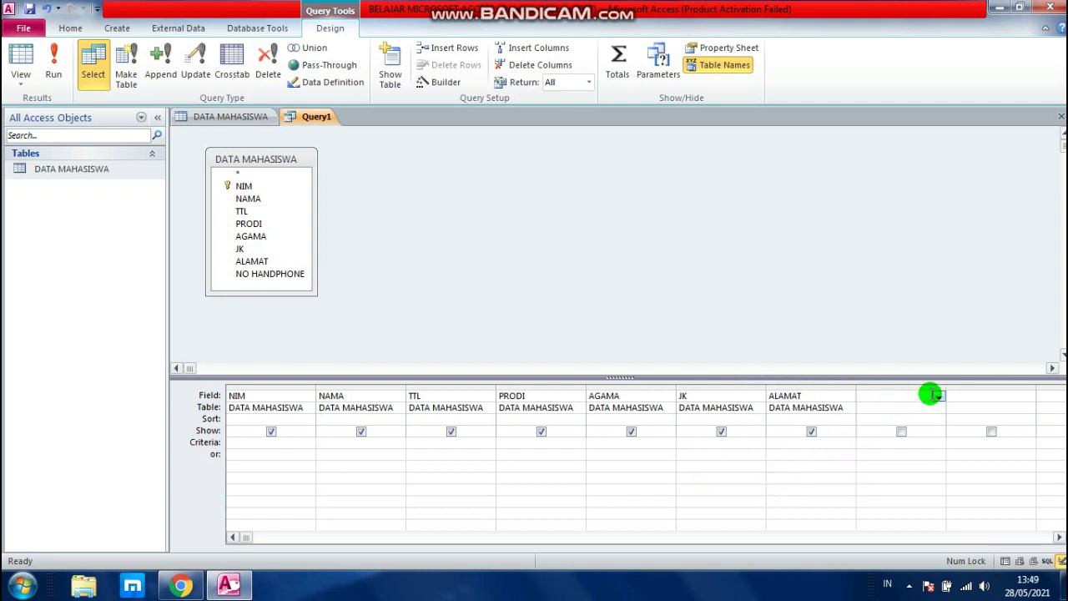
{"action": "left_click", "coordinate": [940, 398]}
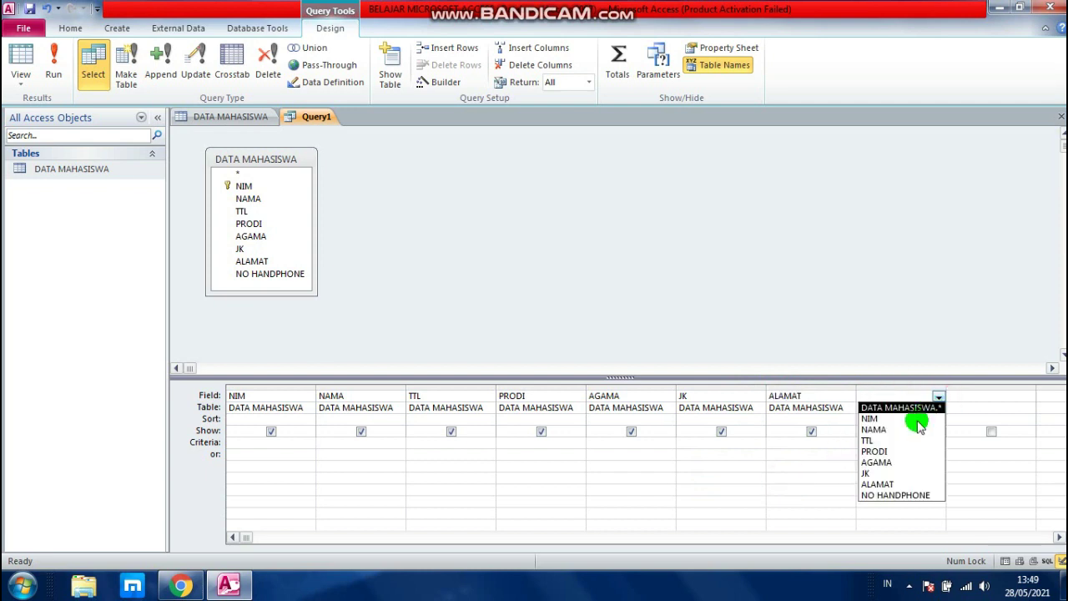
{"action": "left_click", "coordinate": [888, 496]}
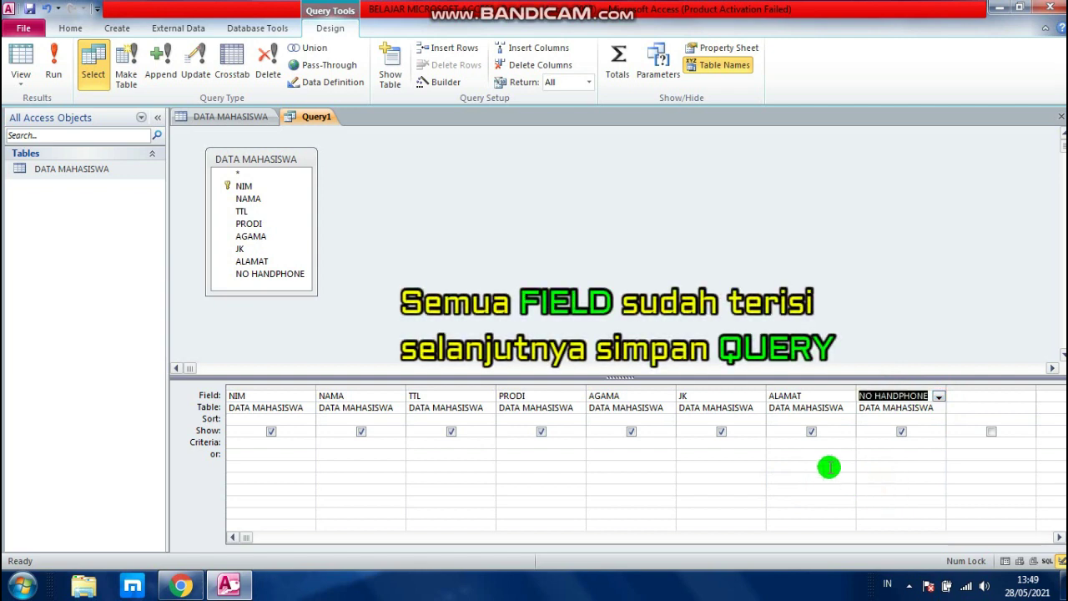
{"action": "left_click", "coordinate": [392, 309]}
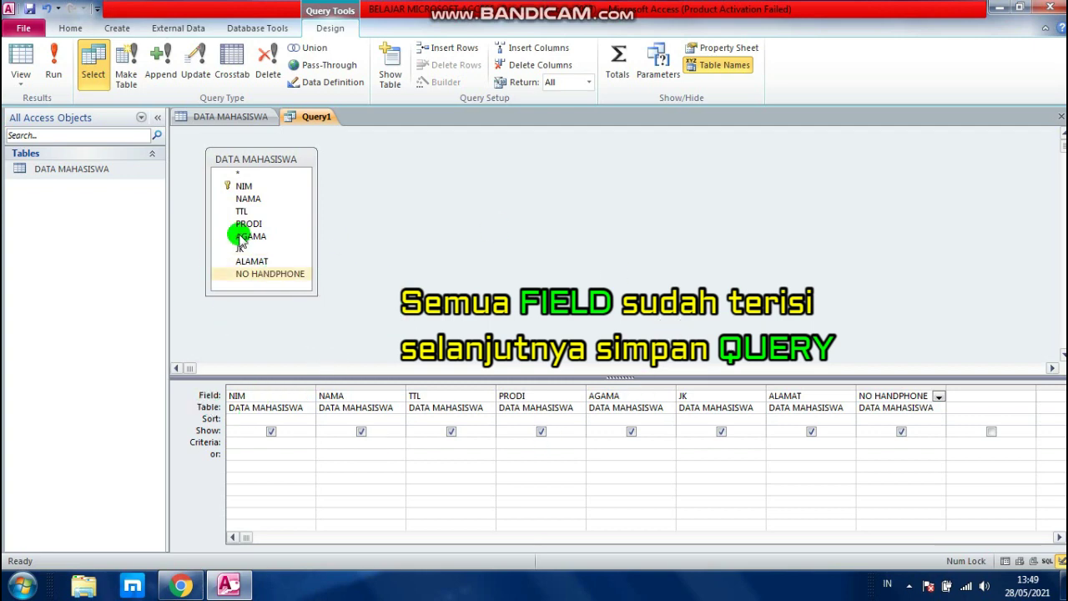
Step: Save the query as QUERY DATA MAHASISWA and select it in the Navigation Pane
{"action": "left_click", "coordinate": [30, 10]}
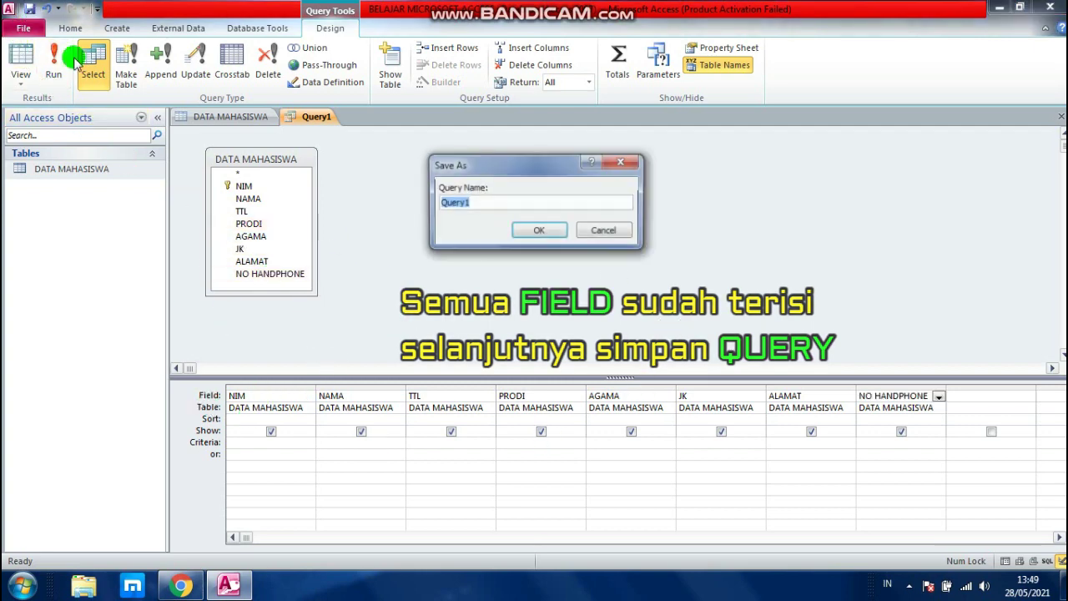
{"action": "double_click", "coordinate": [480, 203]}
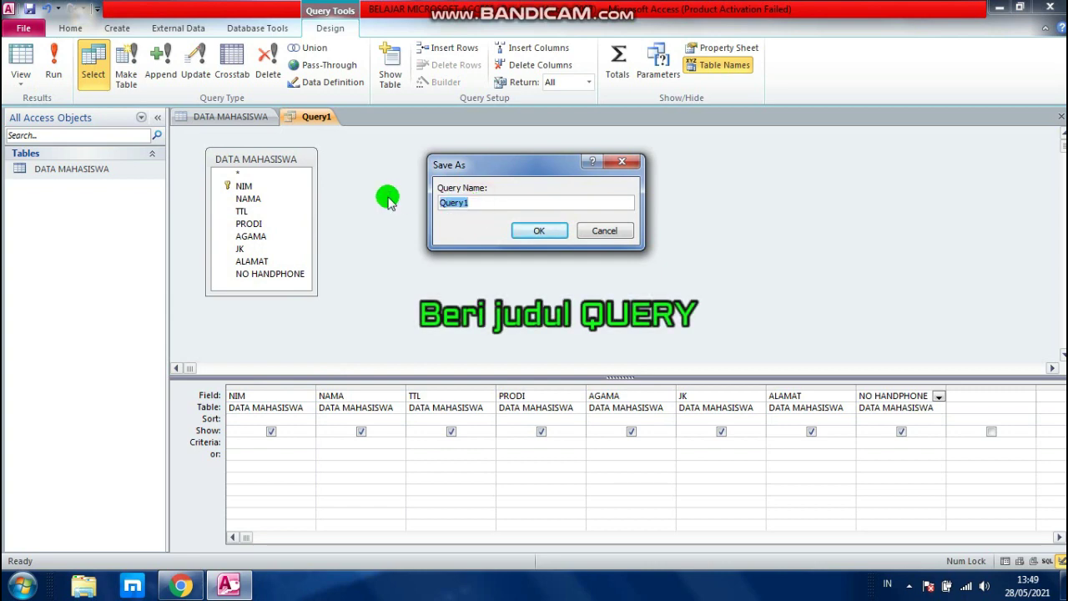
{"action": "key", "text": "Caps_Lock"}
{"action": "type", "text": "QUERY DATA"}
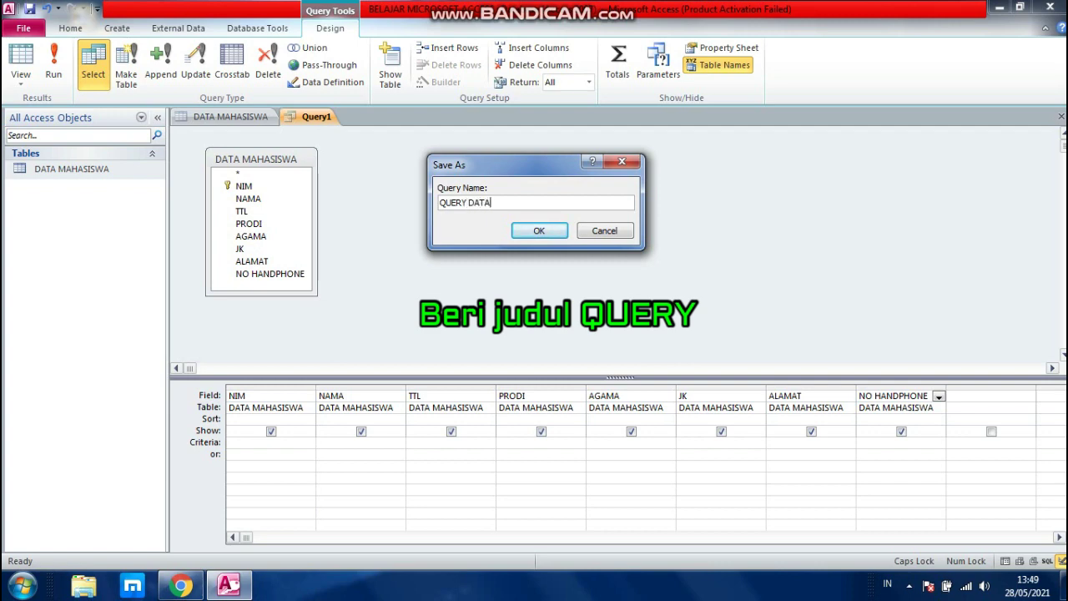
{"action": "type", "text": "MAHASISWA"}
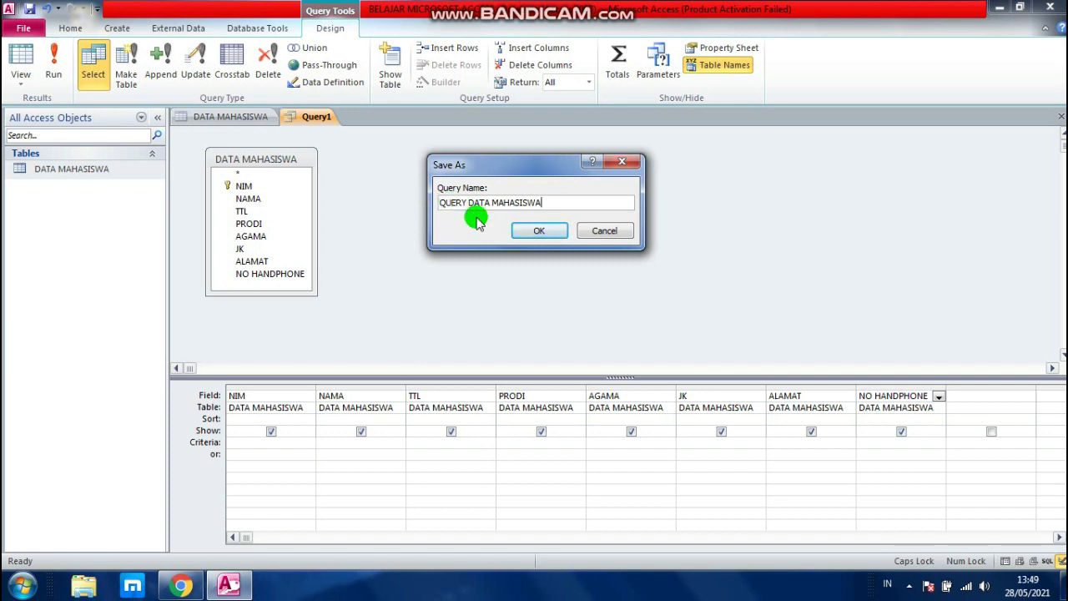
{"action": "left_click", "coordinate": [528, 235]}
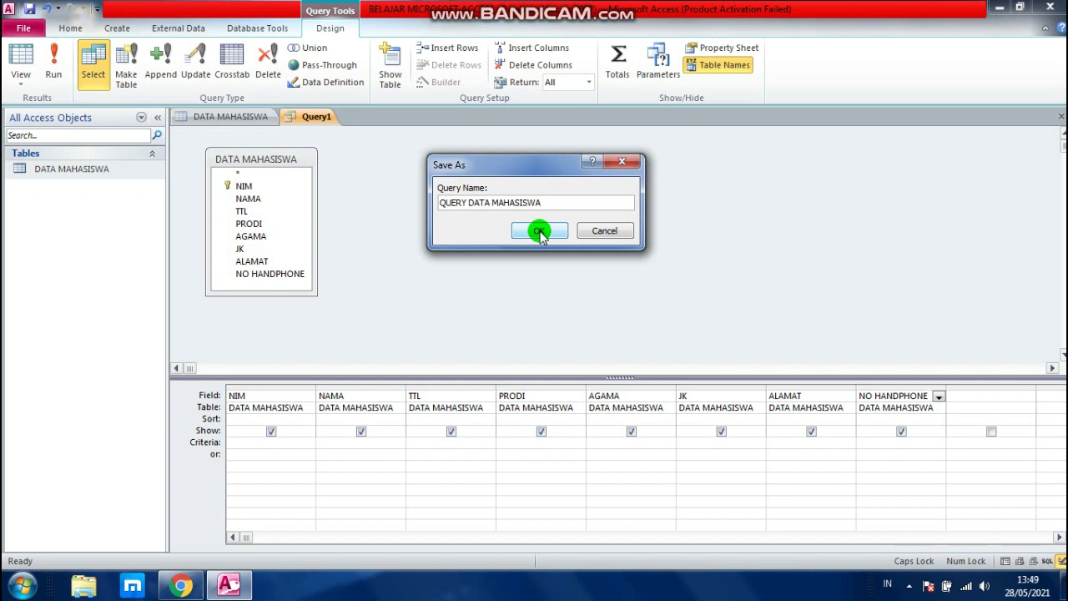
{"action": "left_click", "coordinate": [540, 232]}
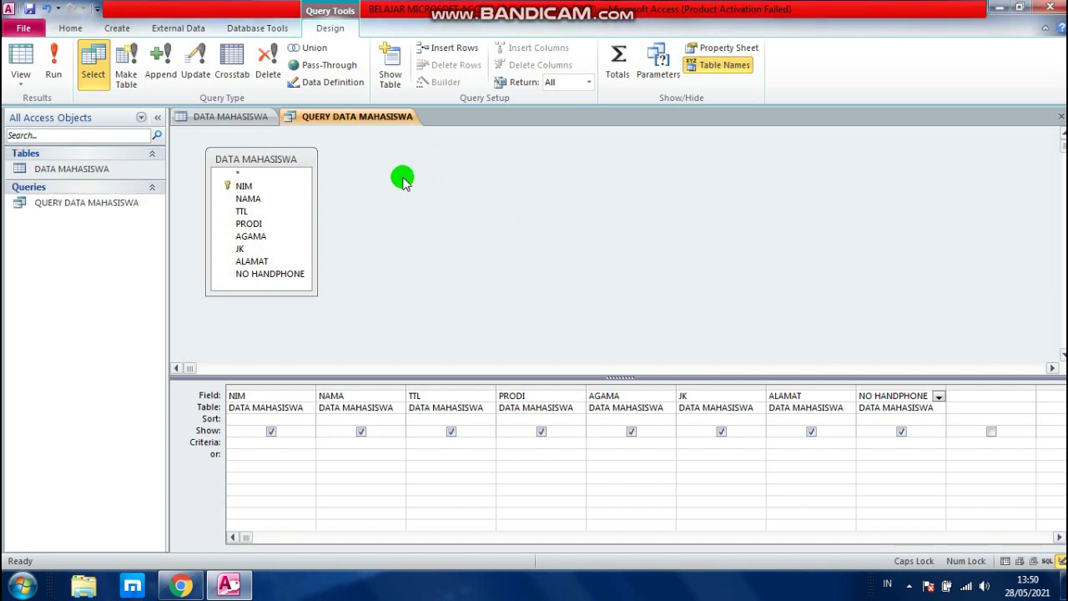
{"action": "left_click", "coordinate": [81, 212]}
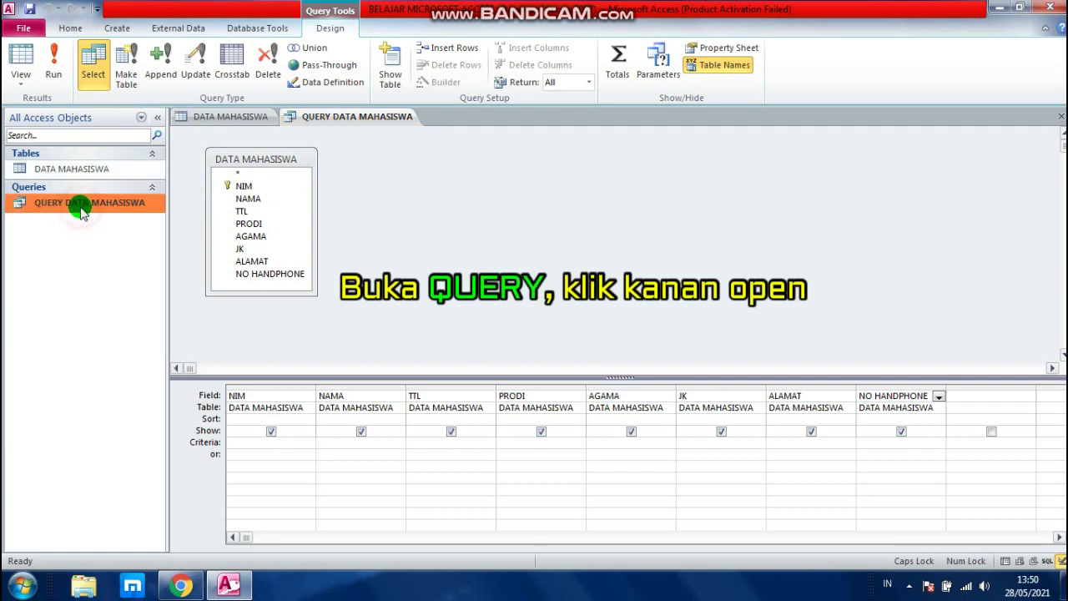
{"action": "right_click", "coordinate": [81, 212]}
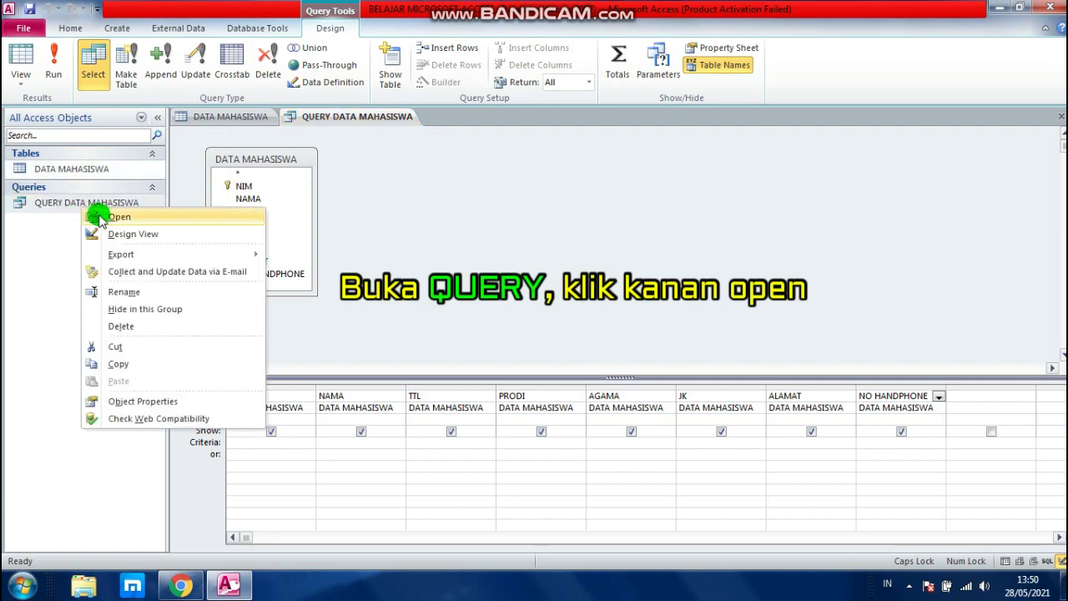
Step: Run QUERY DATA MAHASISWA, compare its records with the DATA MAHASISWA table, then close the table tab
{"action": "left_click", "coordinate": [104, 217]}
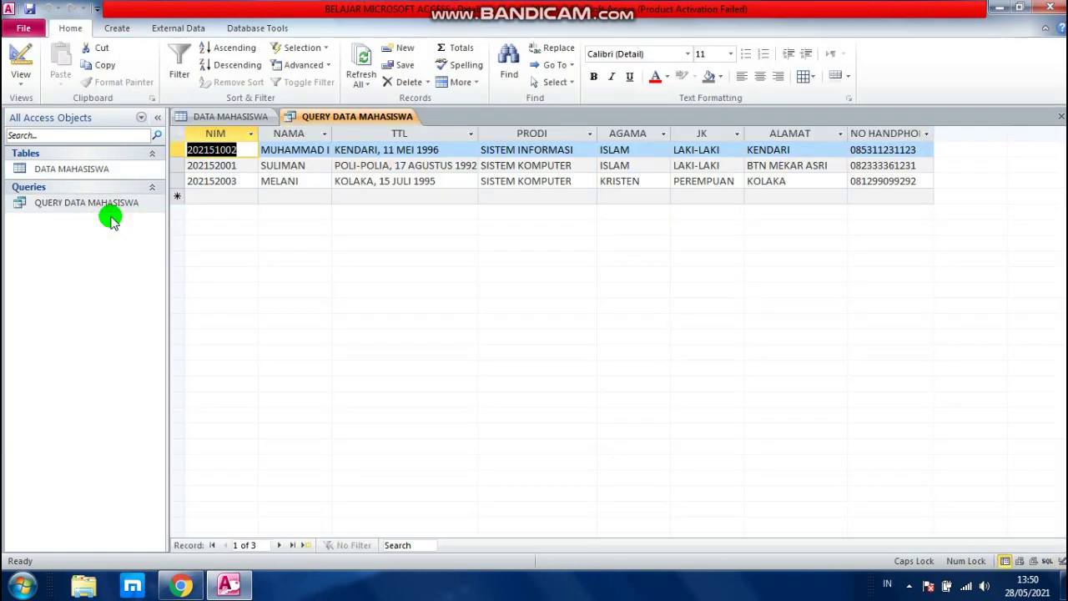
{"action": "left_click", "coordinate": [219, 119]}
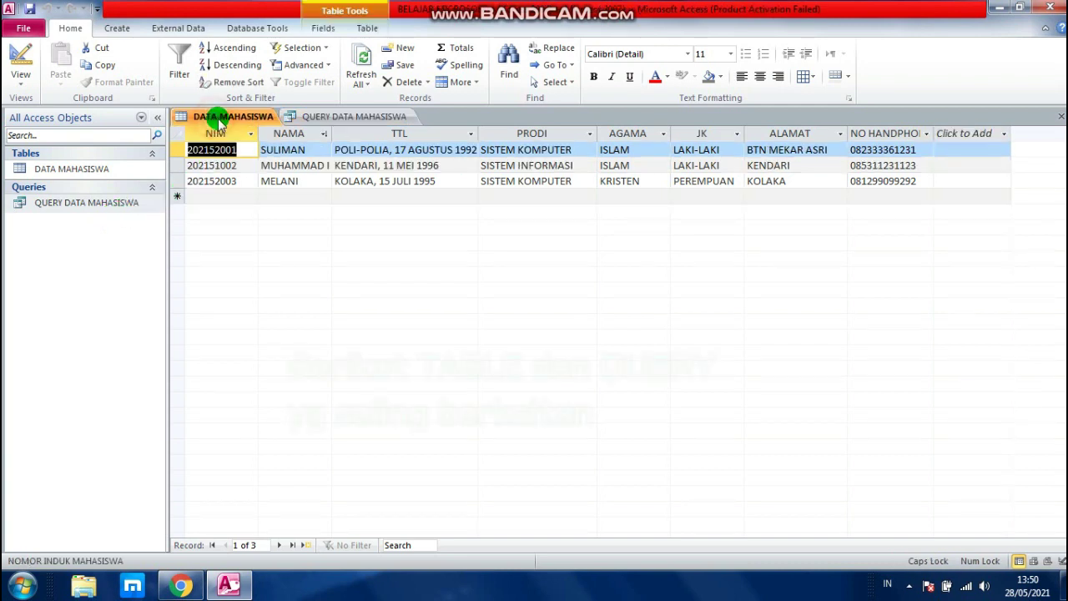
{"action": "left_click", "coordinate": [352, 117]}
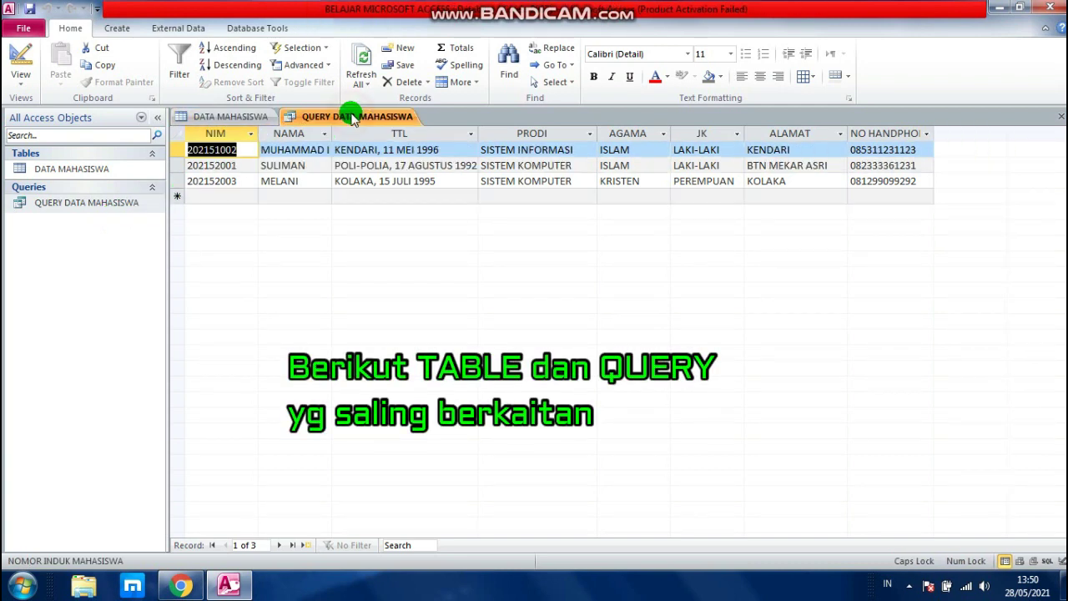
{"action": "left_click", "coordinate": [228, 122]}
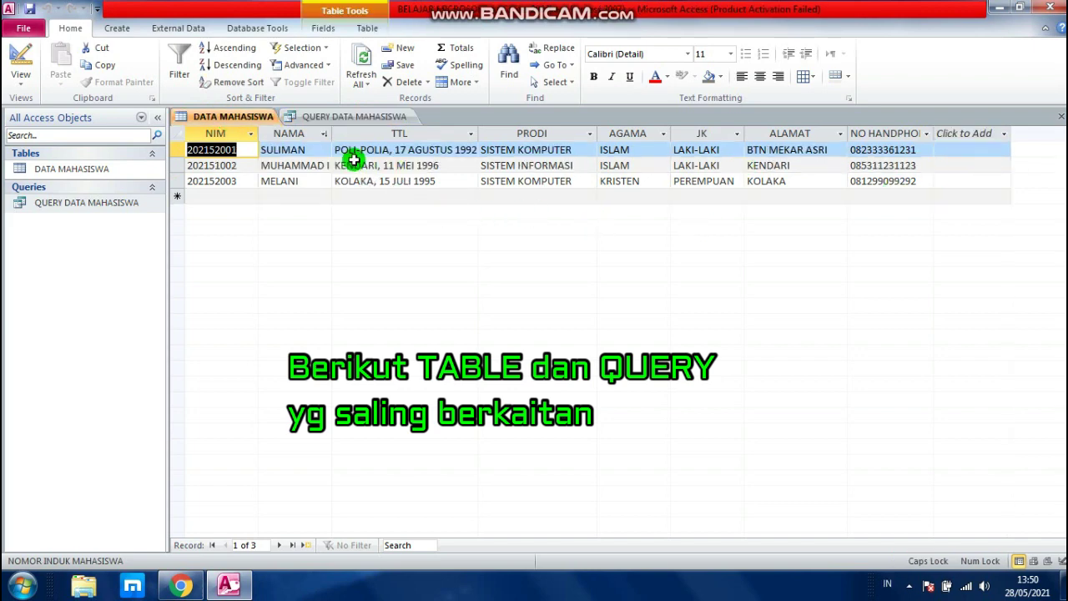
{"action": "left_click", "coordinate": [322, 118]}
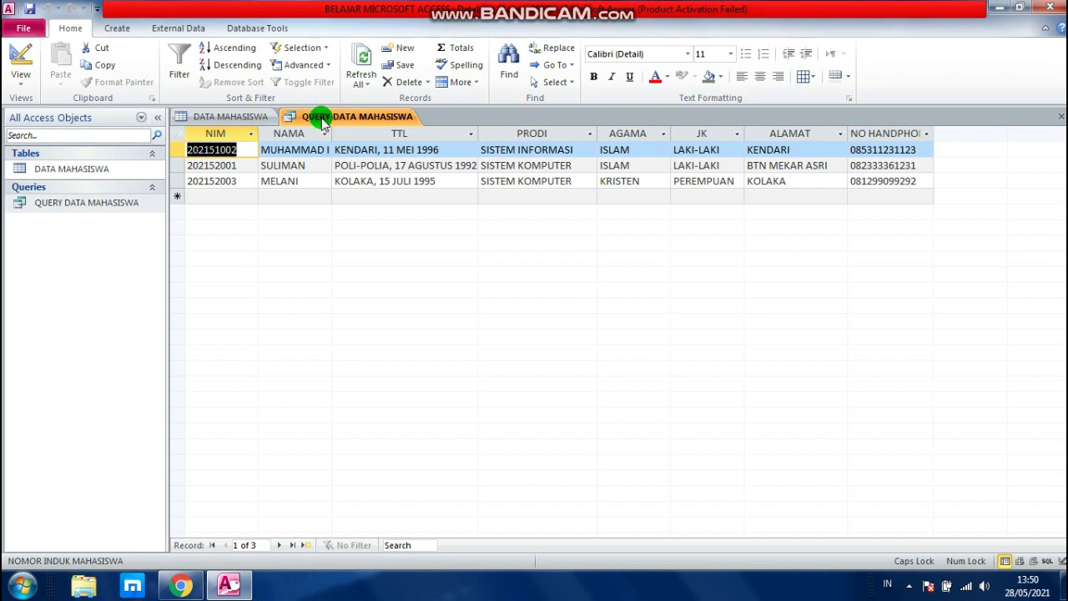
{"action": "left_click", "coordinate": [249, 118]}
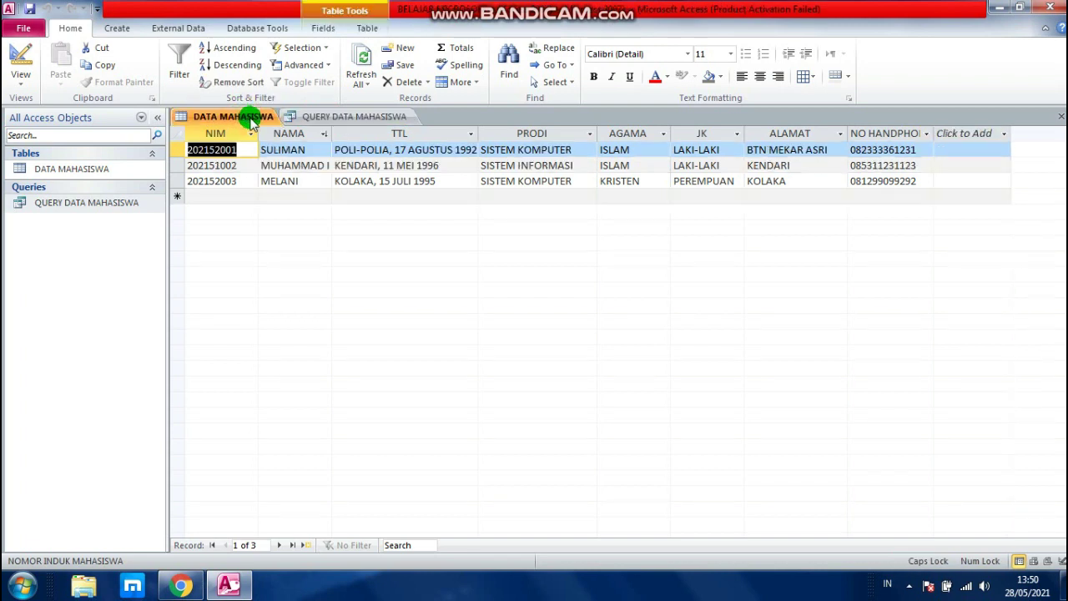
{"action": "left_click", "coordinate": [1061, 117]}
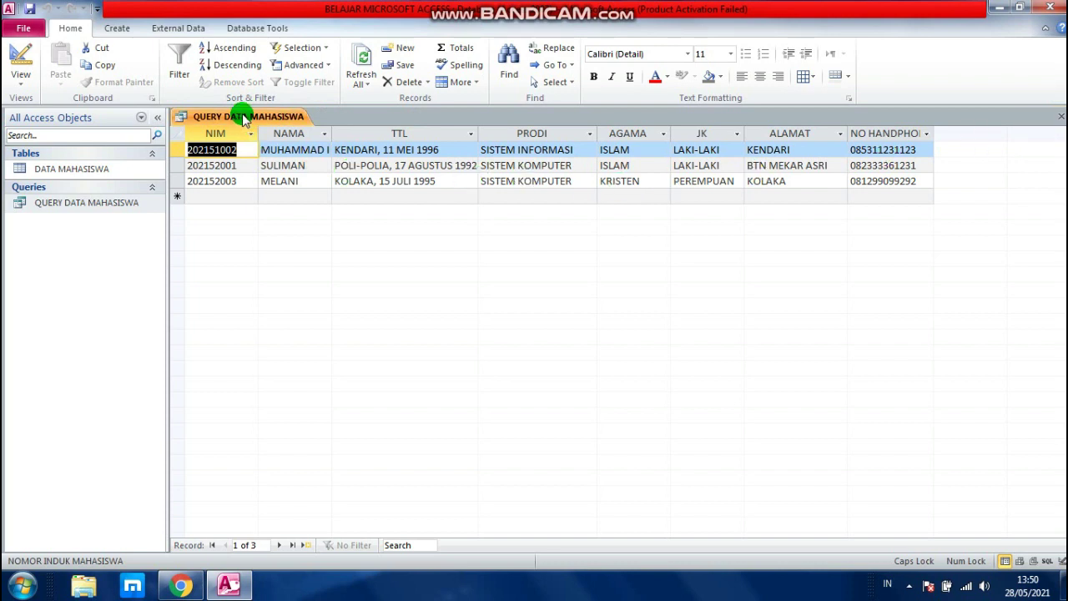
Step: Close the query results and reopen QUERY DATA MAHASISWA in Datasheet View
{"action": "left_click", "coordinate": [1061, 117]}
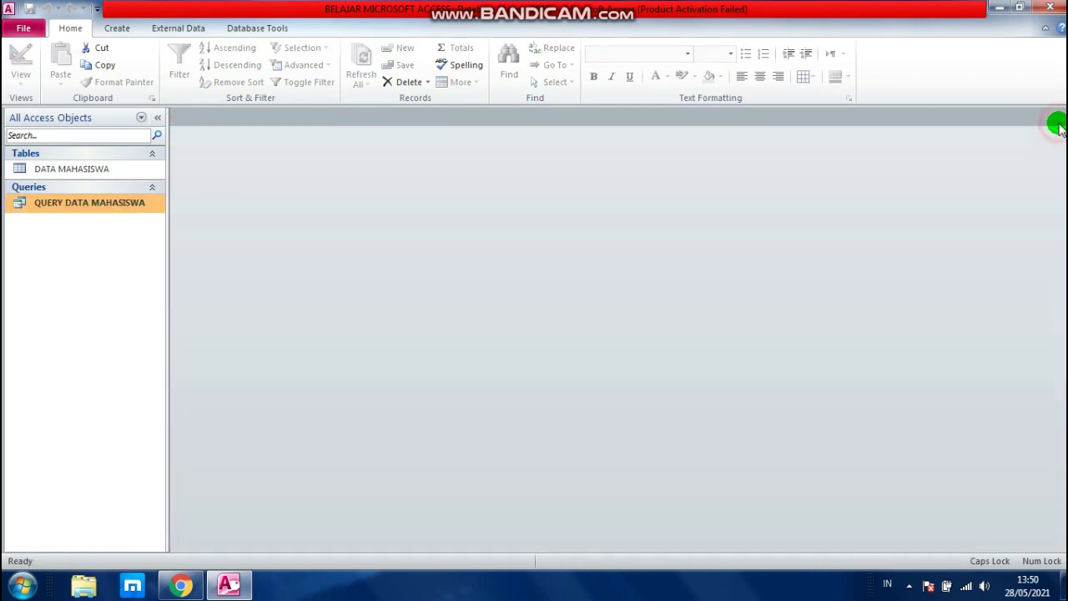
{"action": "left_click", "coordinate": [105, 169]}
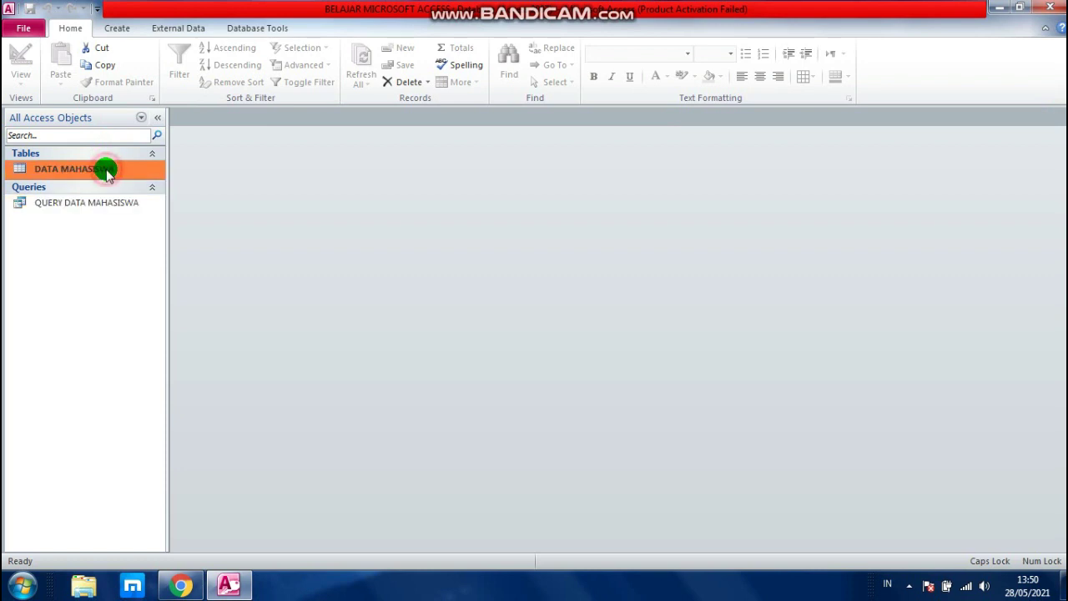
{"action": "right_click", "coordinate": [94, 205]}
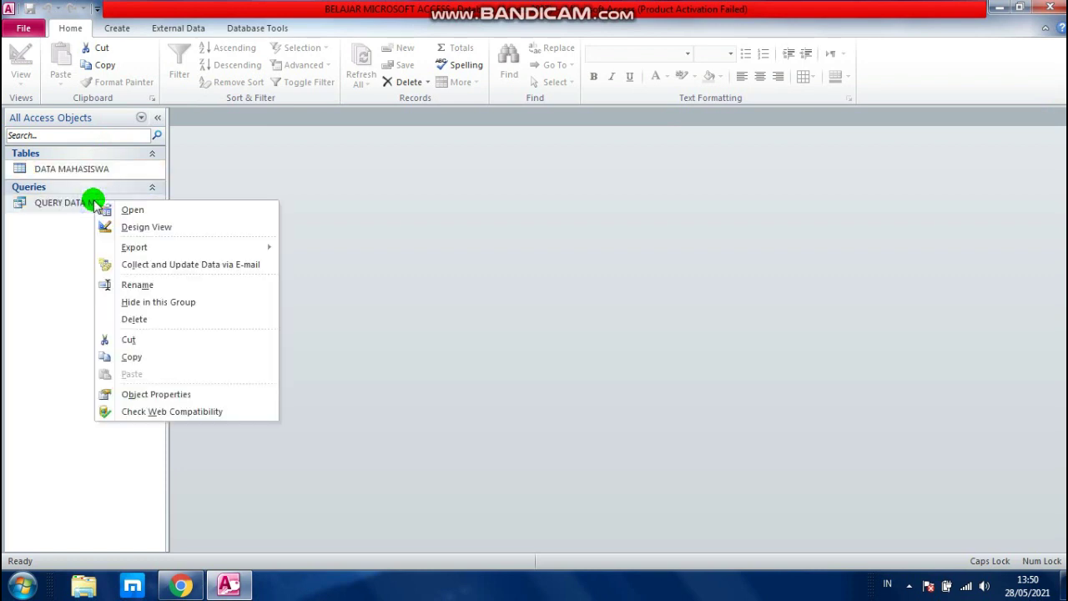
{"action": "left_click", "coordinate": [130, 211]}
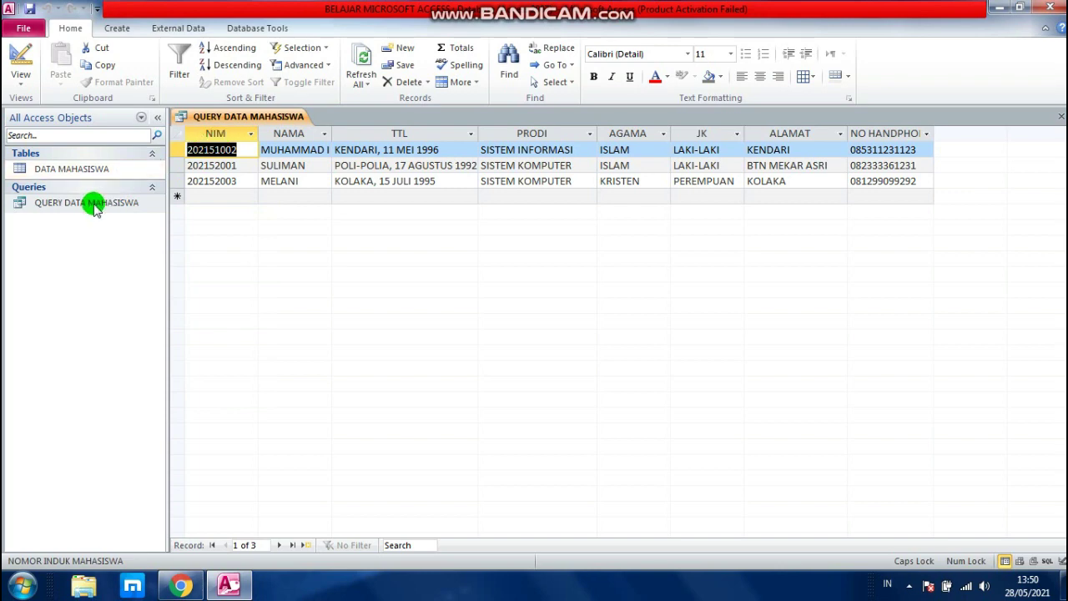
Step: Switch the query to Design View and uncheck Show for the NO HANDPHONE field
{"action": "left_click", "coordinate": [93, 205]}
{"action": "right_click", "coordinate": [95, 209]}
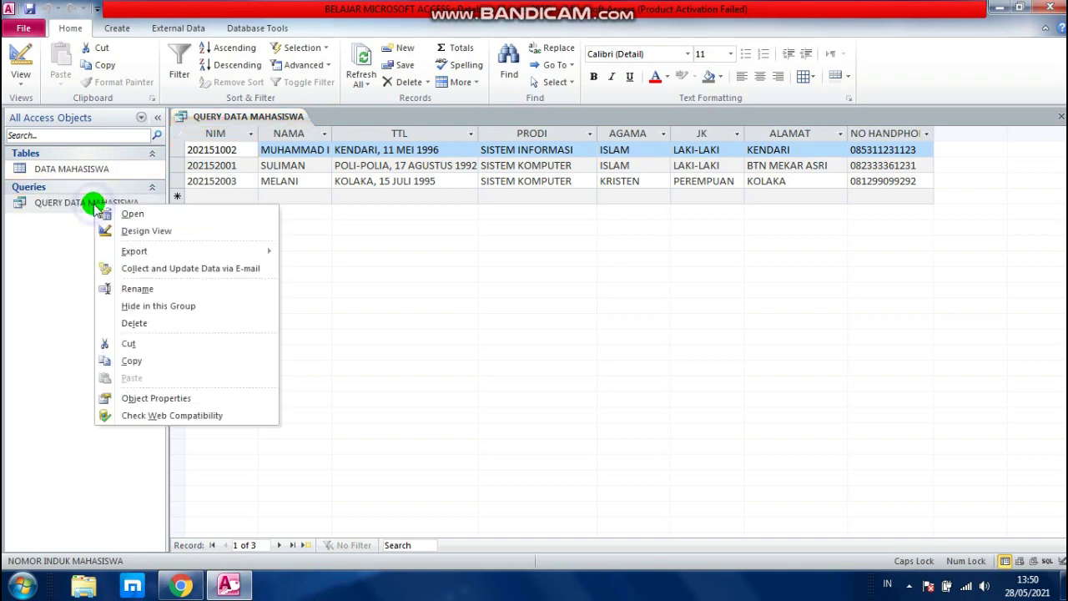
{"action": "left_click", "coordinate": [124, 232]}
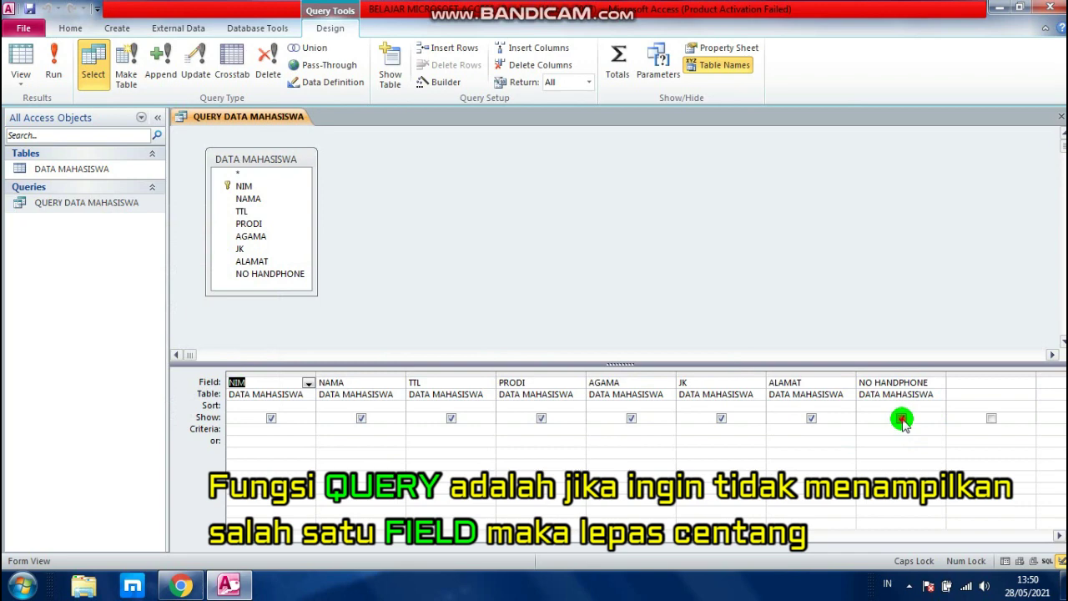
{"action": "left_click", "coordinate": [902, 418]}
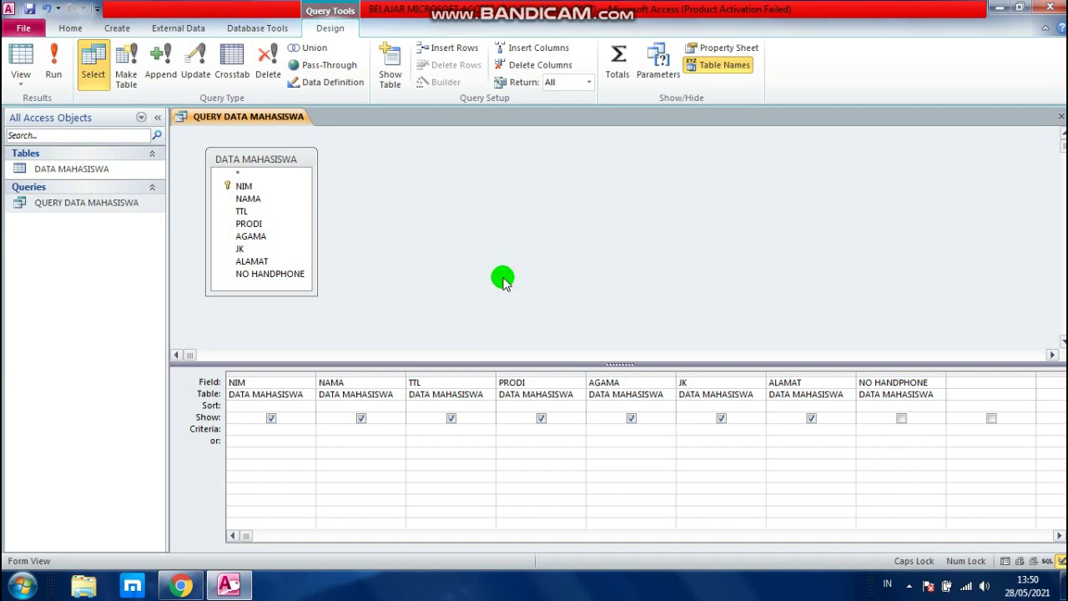
Step: Run QUERY DATA MAHASISWA and check its seven columns, NAMA through ALAMAT, without NO HANDPHONE
{"action": "left_click", "coordinate": [106, 208]}
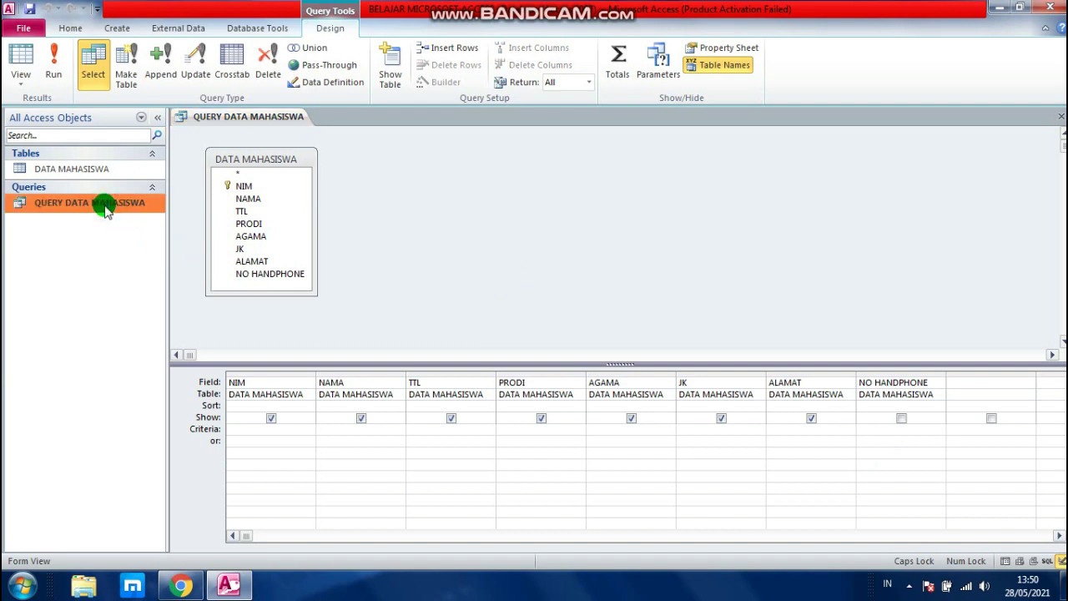
{"action": "right_click", "coordinate": [106, 210]}
{"action": "left_click", "coordinate": [114, 214]}
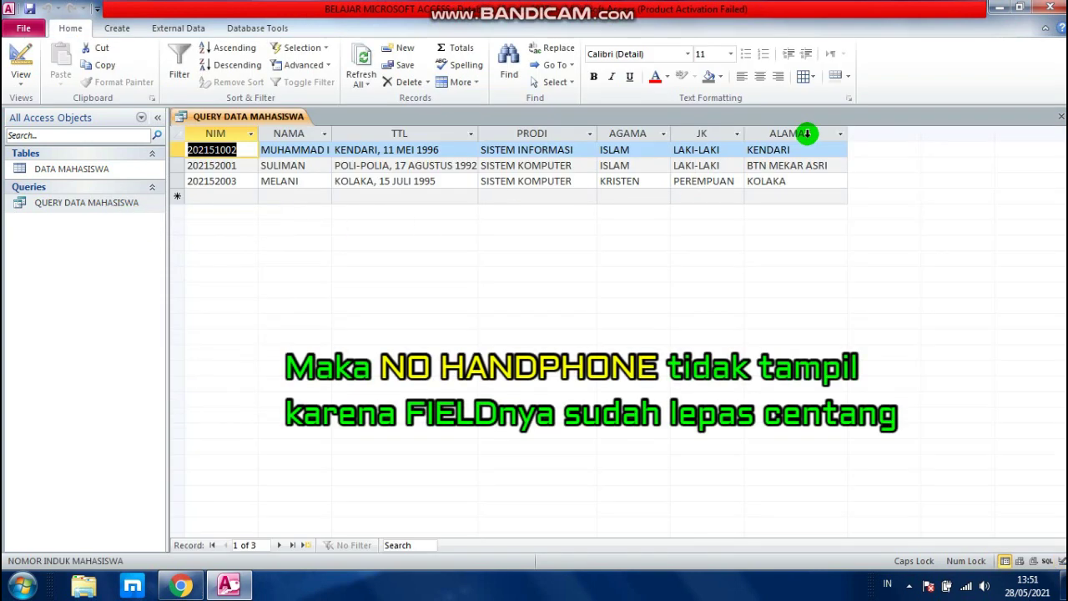
{"action": "left_click", "coordinate": [806, 134]}
{"action": "left_click", "coordinate": [703, 135]}
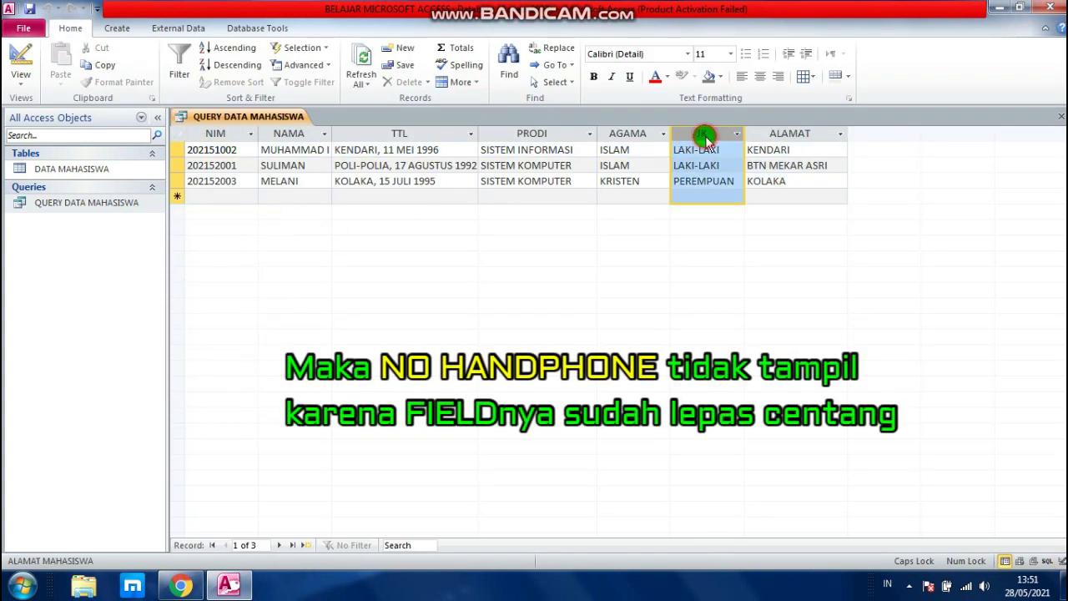
{"action": "left_click", "coordinate": [638, 136]}
{"action": "left_click", "coordinate": [547, 135]}
{"action": "left_click", "coordinate": [422, 131]}
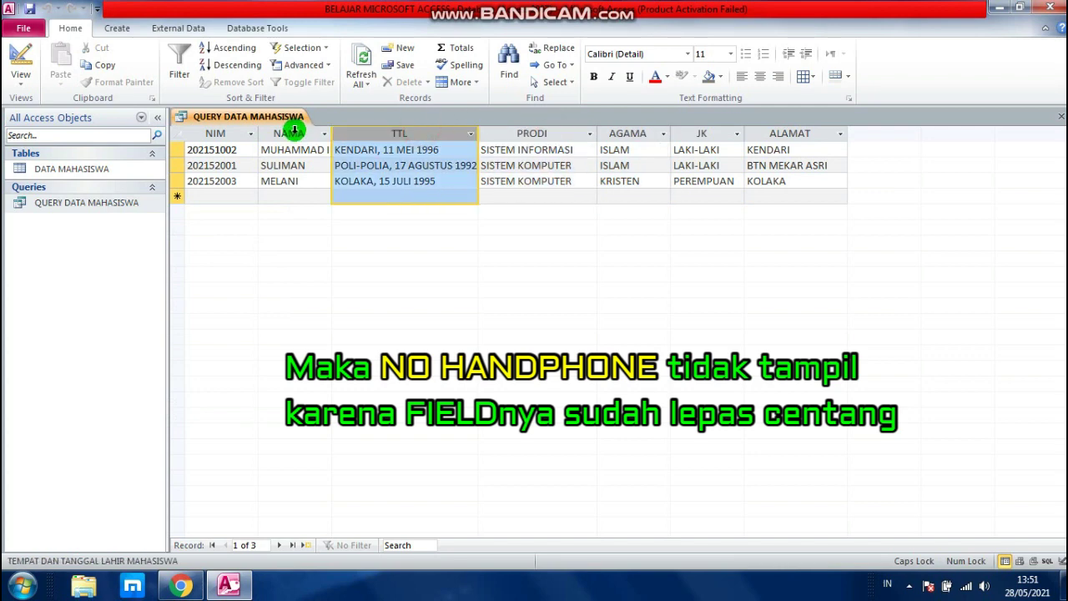
{"action": "left_click", "coordinate": [294, 131]}
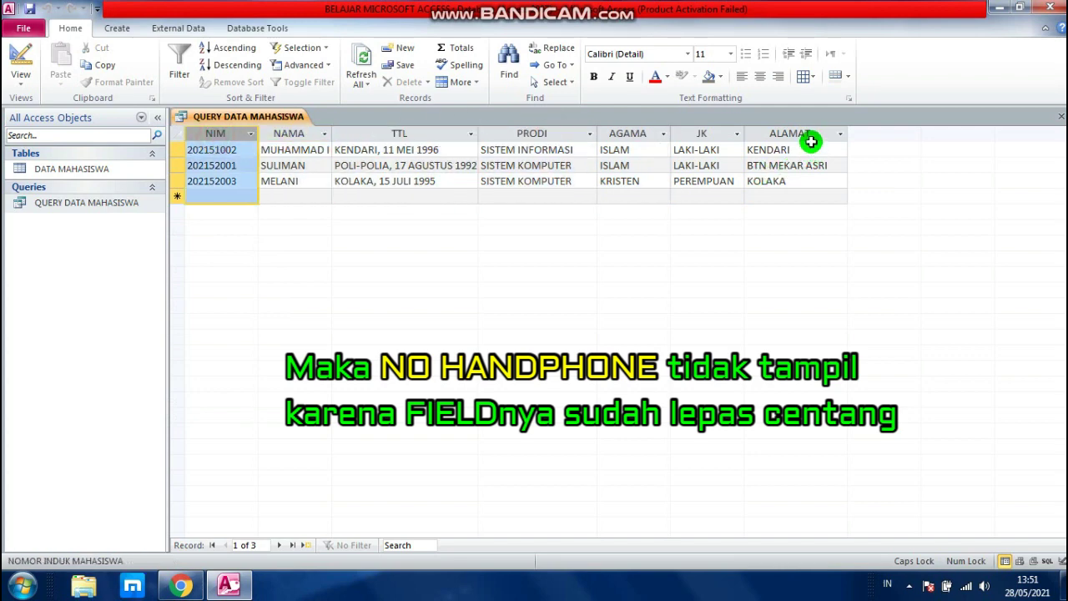
{"action": "left_click", "coordinate": [808, 136]}
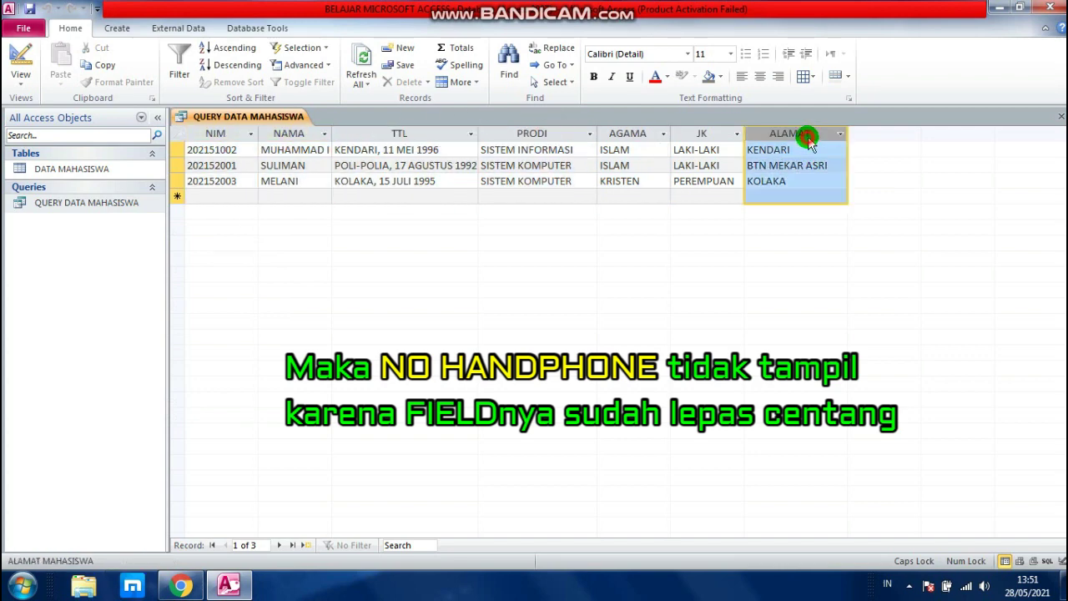
{"action": "right_click", "coordinate": [53, 202]}
Step: Re-enable Show for NO HANDPHONE in Design View and rerun the query with all eight fields
{"action": "left_click", "coordinate": [108, 226]}
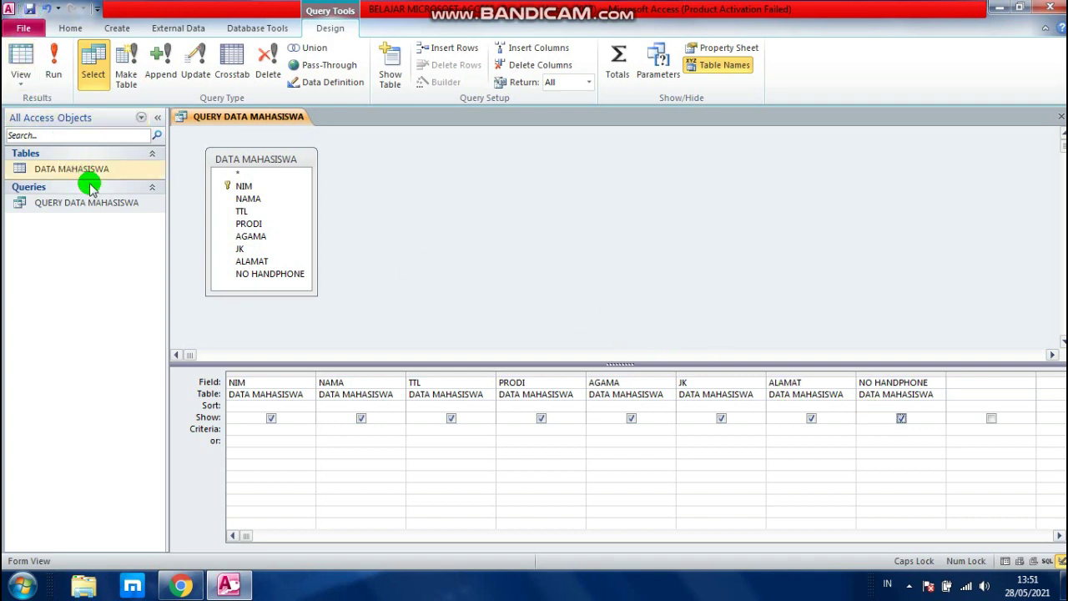
{"action": "left_click", "coordinate": [72, 203]}
{"action": "right_click", "coordinate": [101, 203]}
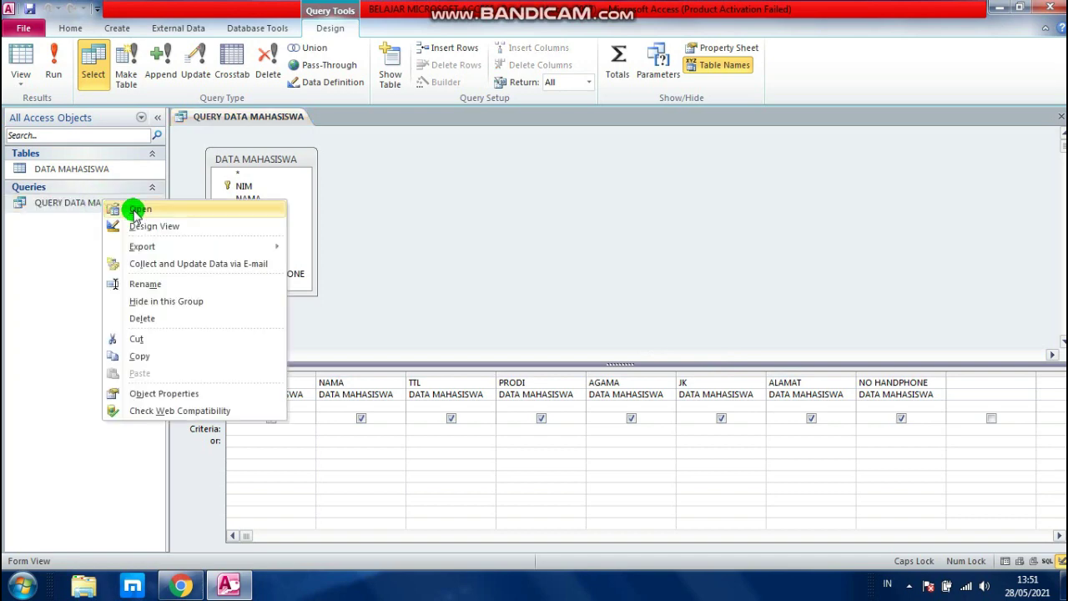
{"action": "left_click", "coordinate": [138, 209]}
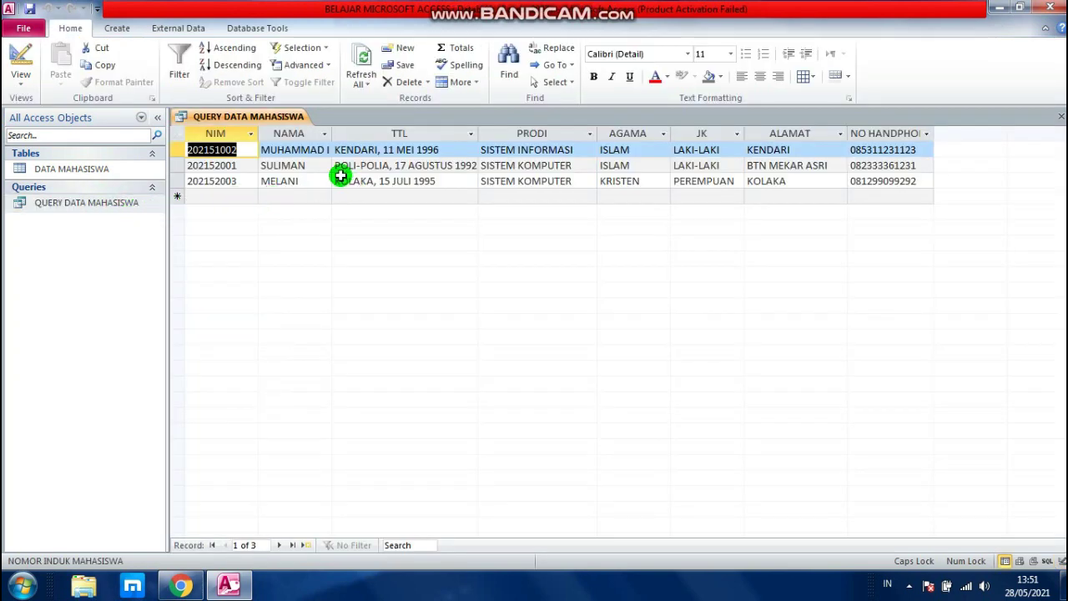
{"action": "left_click", "coordinate": [246, 134]}
{"action": "left_click", "coordinate": [288, 134]}
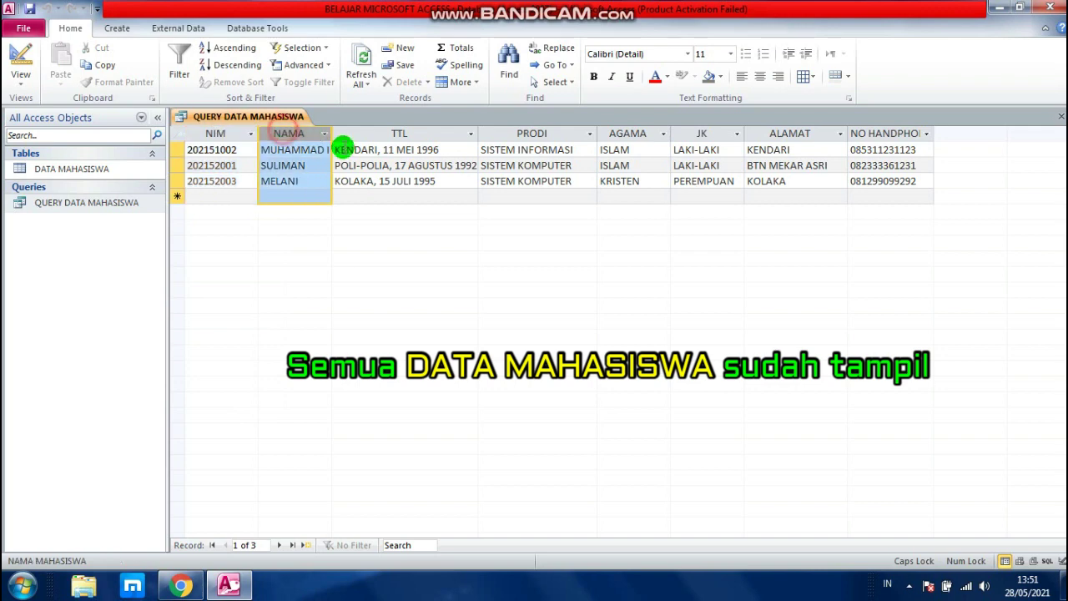
{"action": "left_click", "coordinate": [368, 136]}
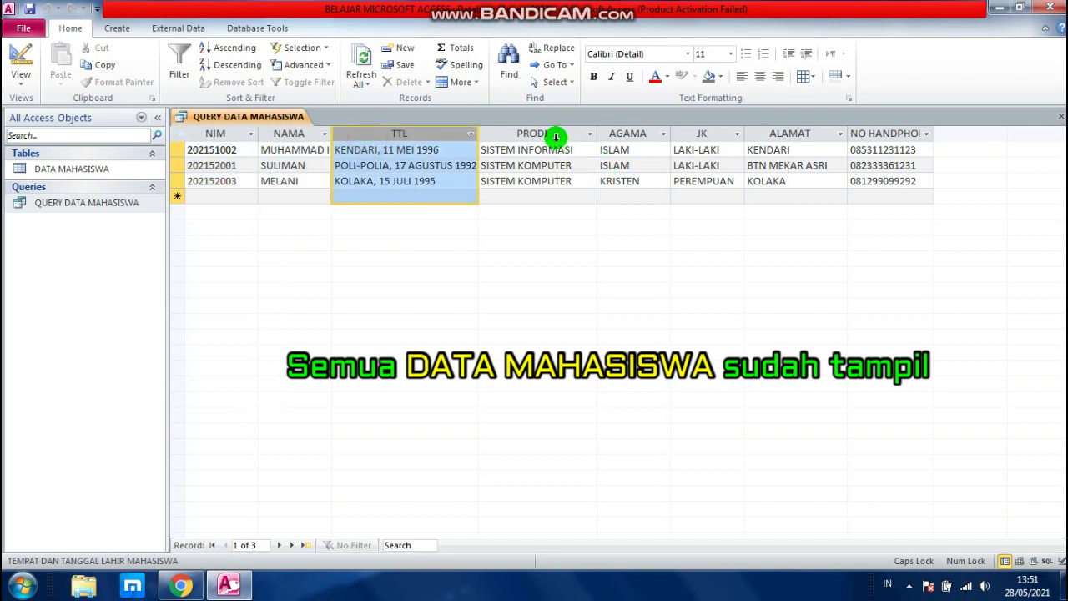
{"action": "left_click", "coordinate": [556, 136]}
{"action": "left_click", "coordinate": [626, 134]}
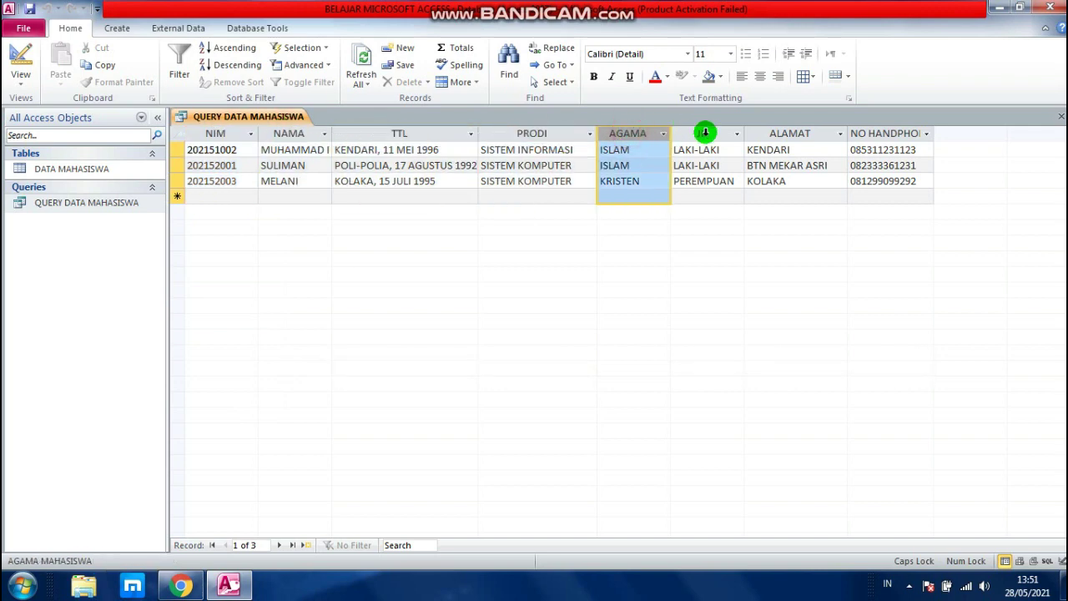
{"action": "left_click", "coordinate": [705, 134]}
{"action": "left_click", "coordinate": [785, 135]}
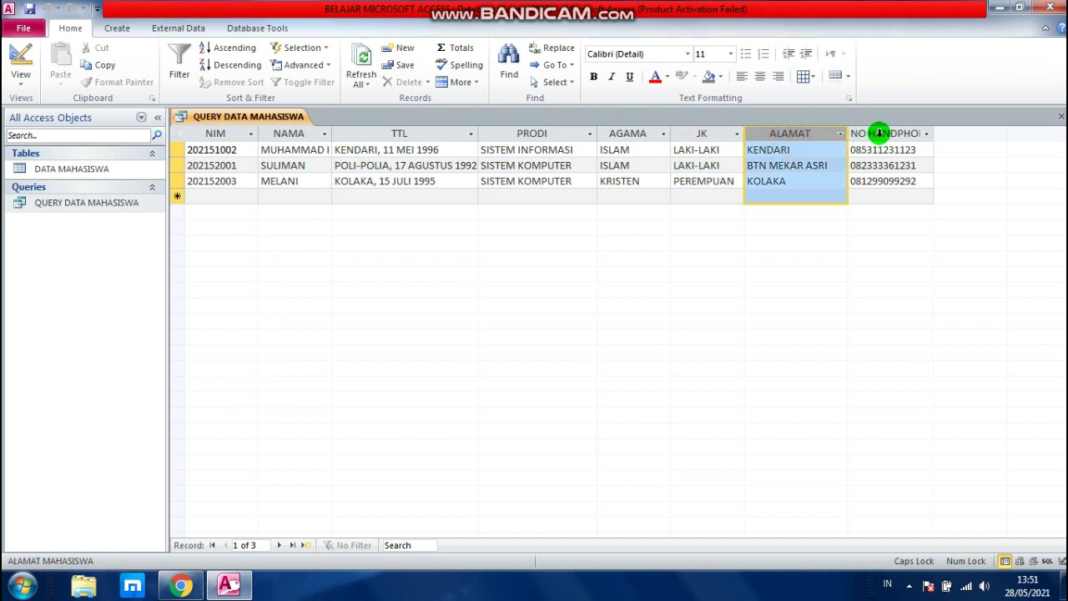
{"action": "left_click", "coordinate": [881, 134]}
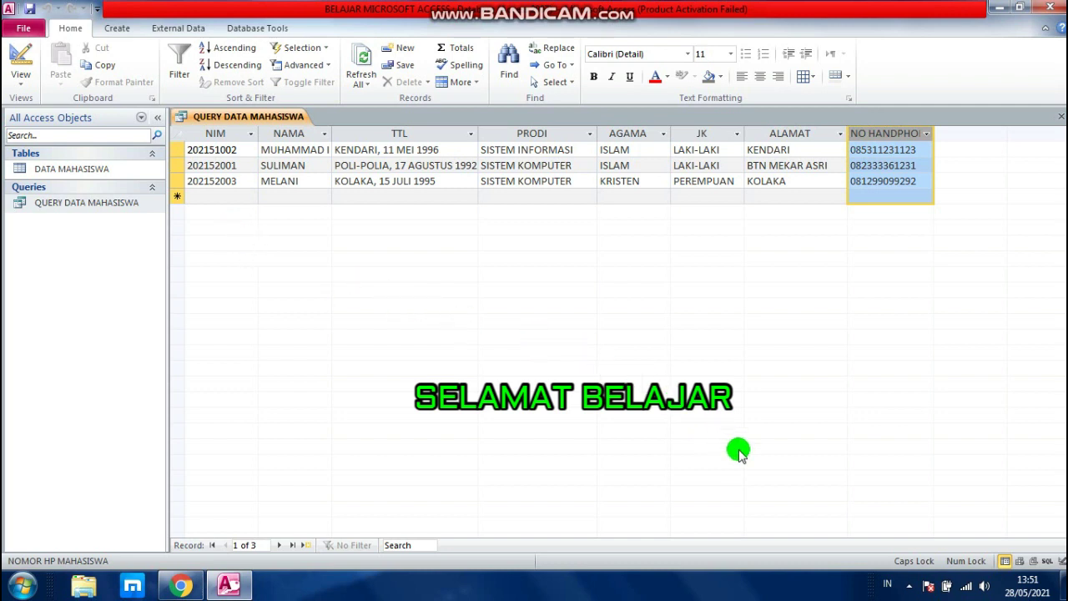
{"action": "left_click", "coordinate": [63, 169]}
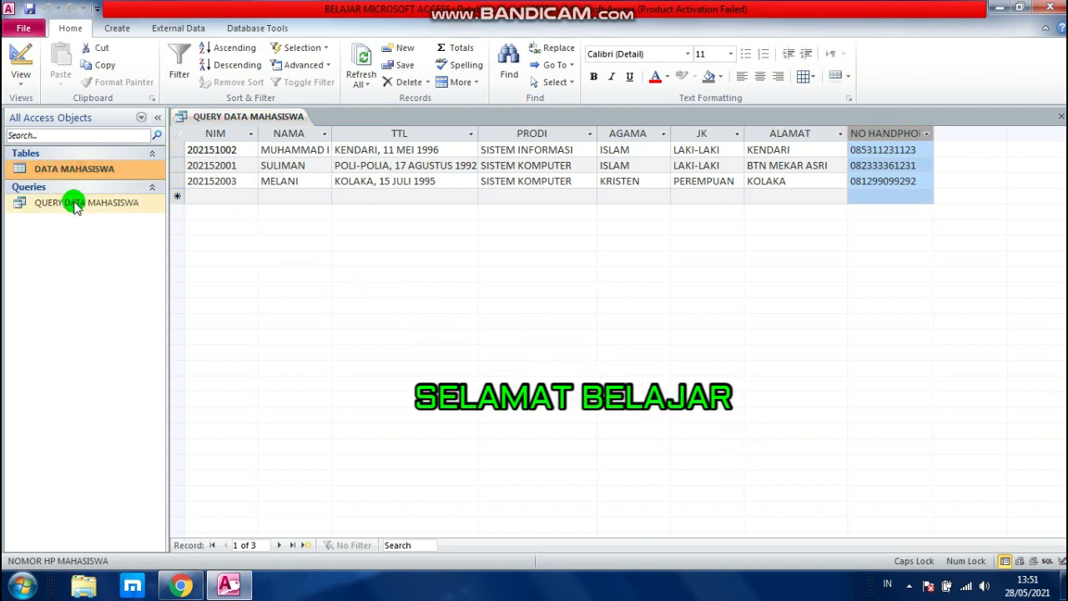
{"action": "left_click", "coordinate": [74, 205]}
{"action": "left_click", "coordinate": [59, 171]}
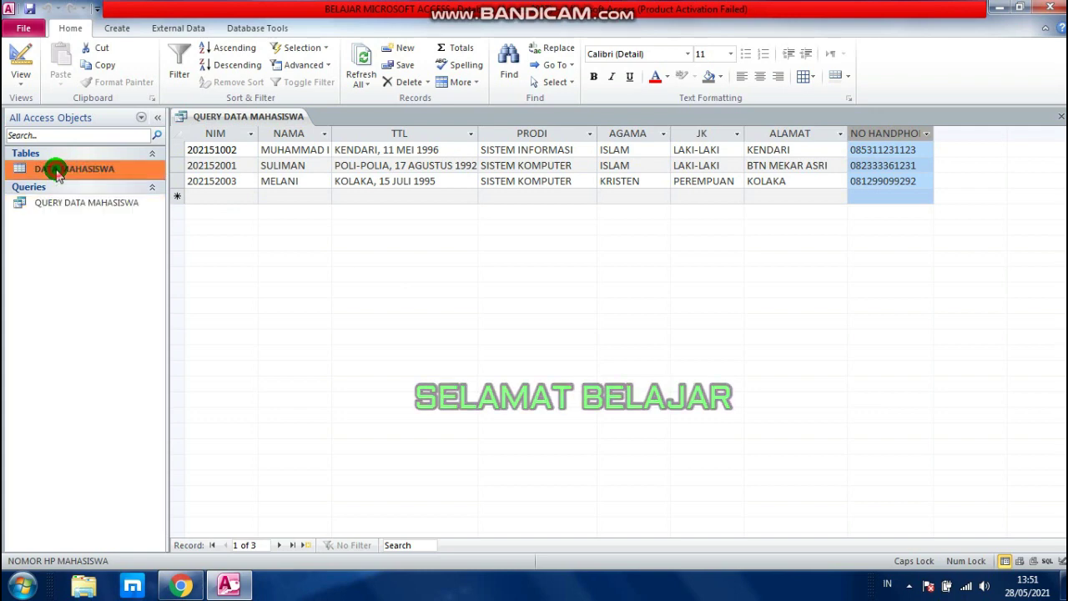
{"action": "left_click", "coordinate": [82, 209]}
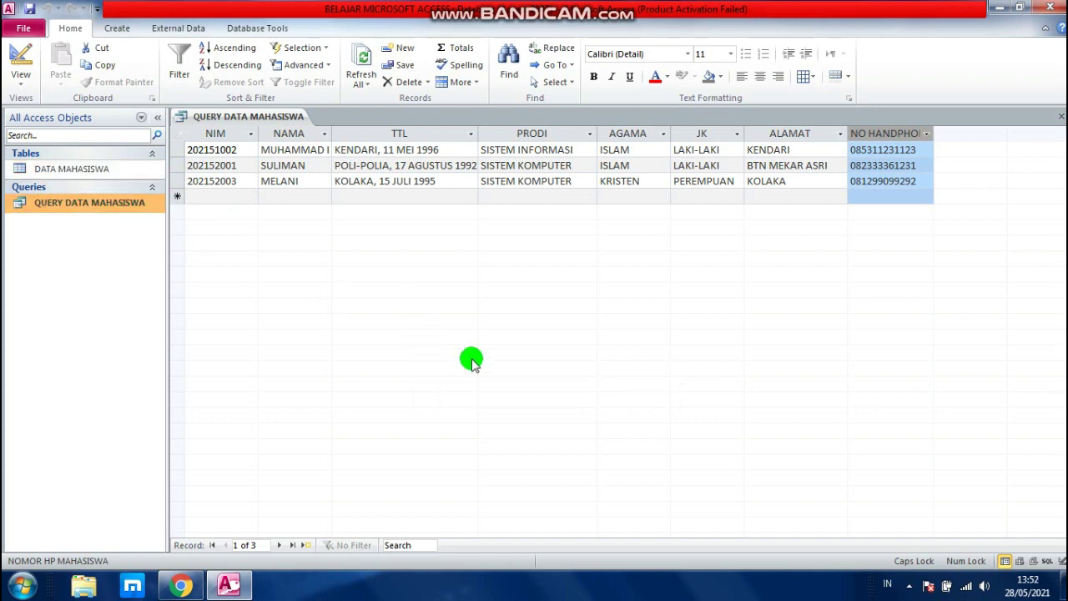